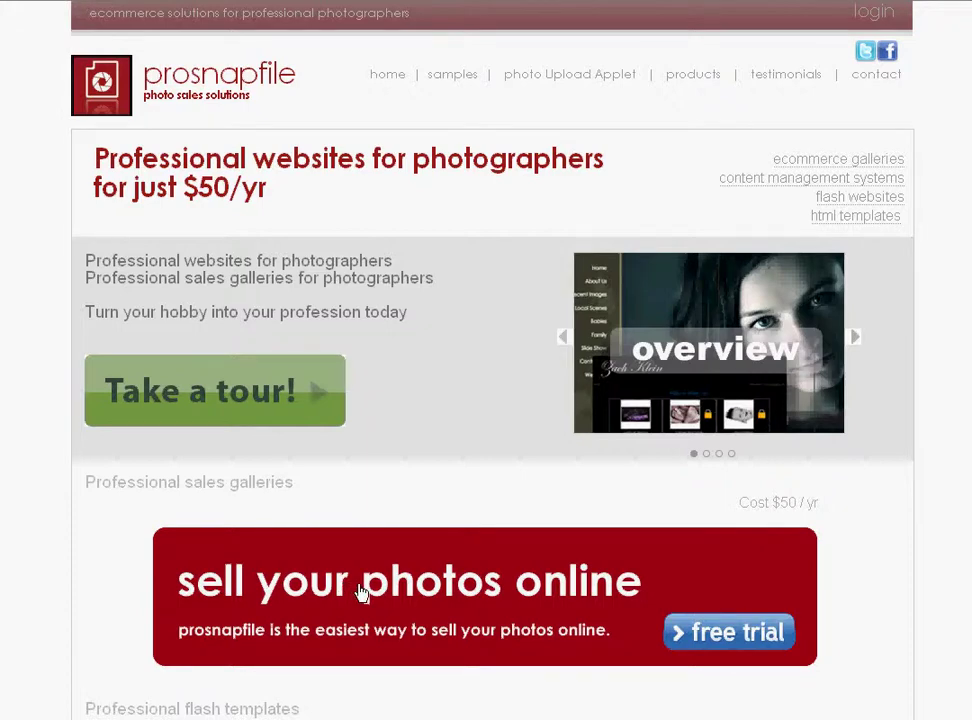
# From the sell-photos-online packages, choose the 14-day free trial and continue without a Flash website.
pyautogui.click(362, 593)
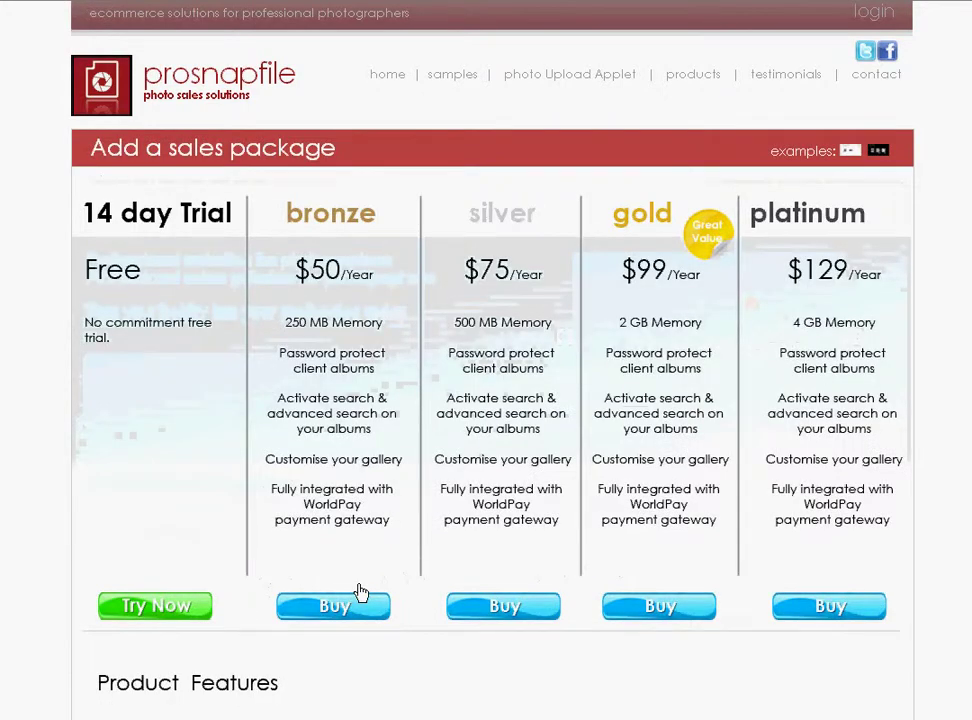
pyautogui.click(172, 607)
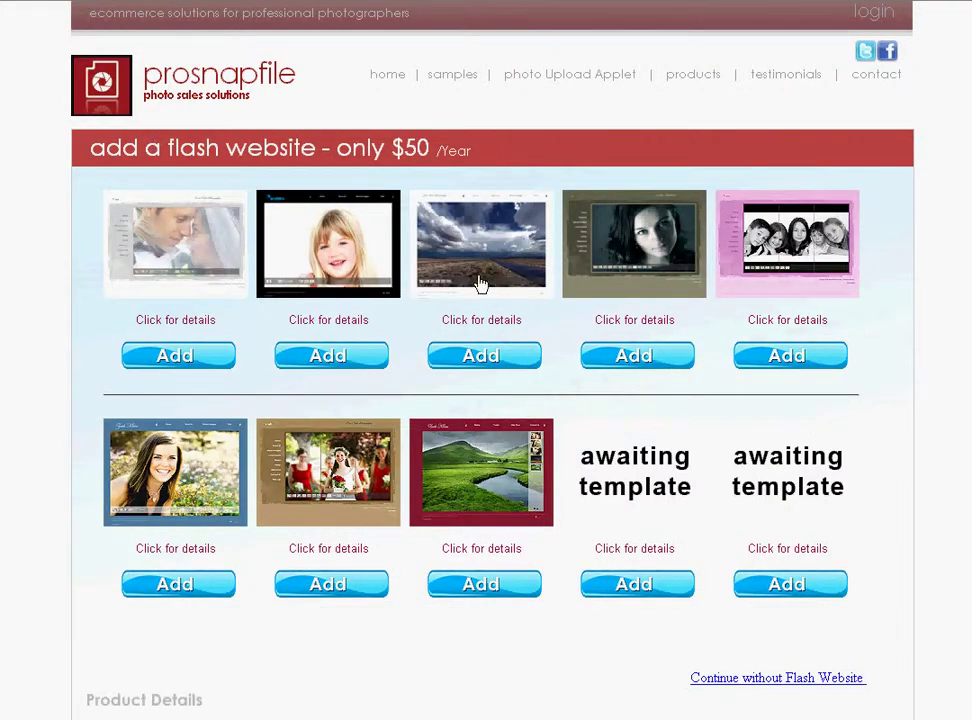
pyautogui.click(760, 680)
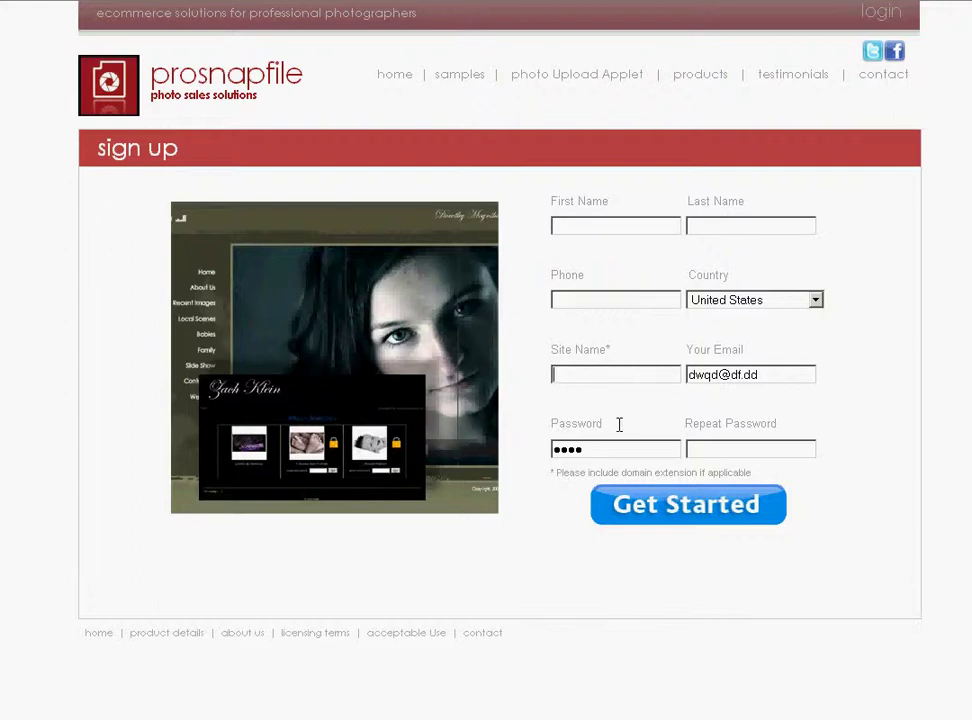
# Enter the owner's first name, last name and phone number in the sign-up form.
pyautogui.click(594, 226)
pyautogui.press('Tab')
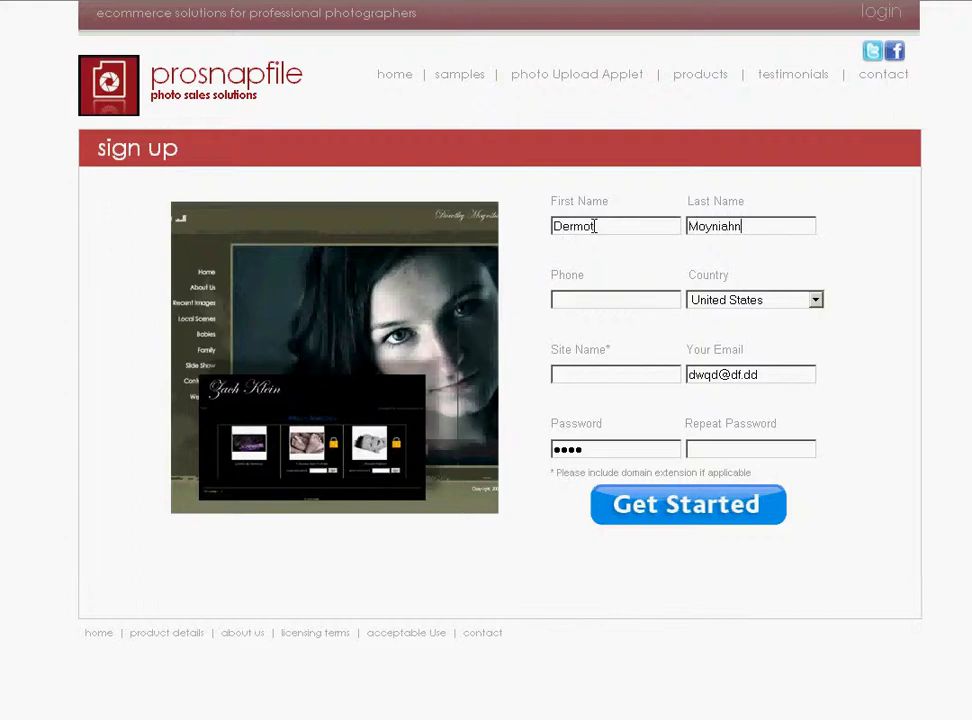
pyautogui.press('Tab')
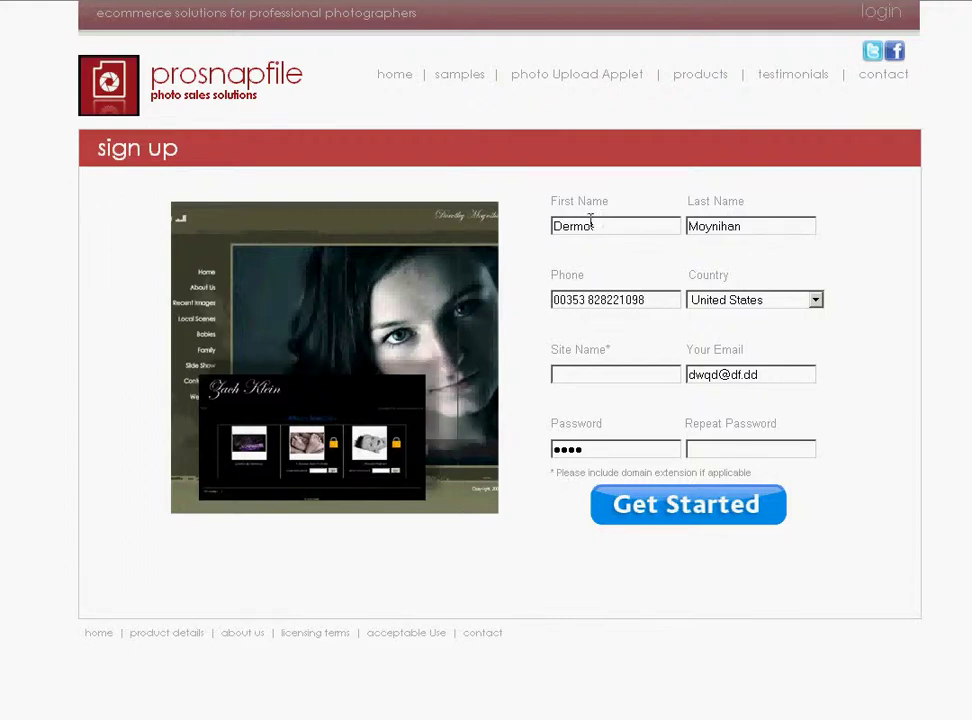
# Select Ireland as the country and fill in the owner's e-mail address.
pyautogui.click(815, 300)
pyautogui.click(740, 361)
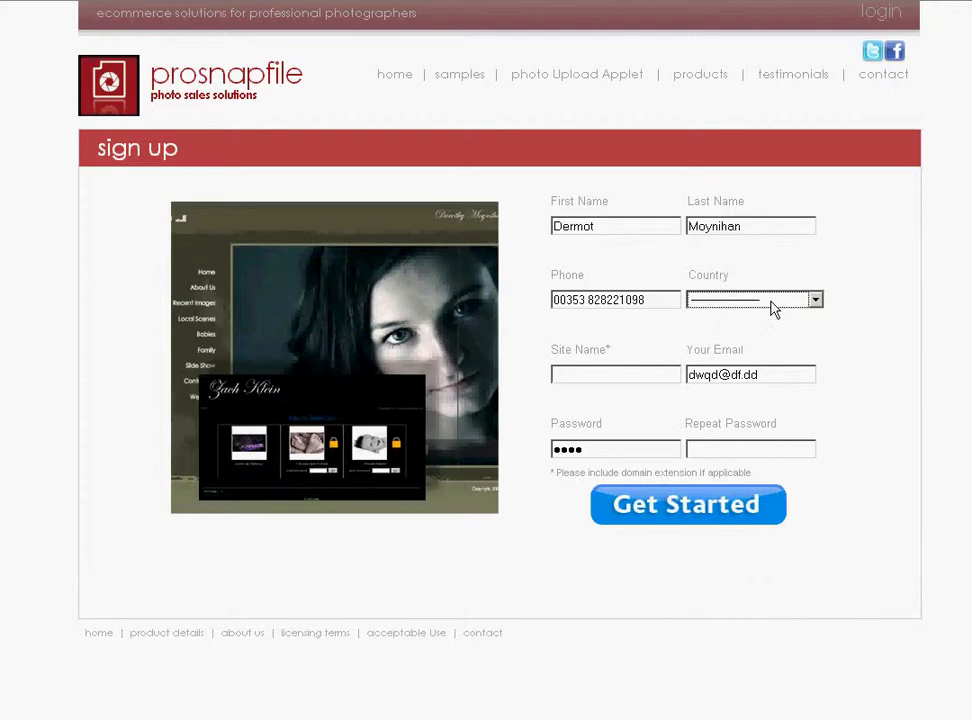
pyautogui.click(815, 300)
pyautogui.click(720, 347)
pyautogui.click(603, 375)
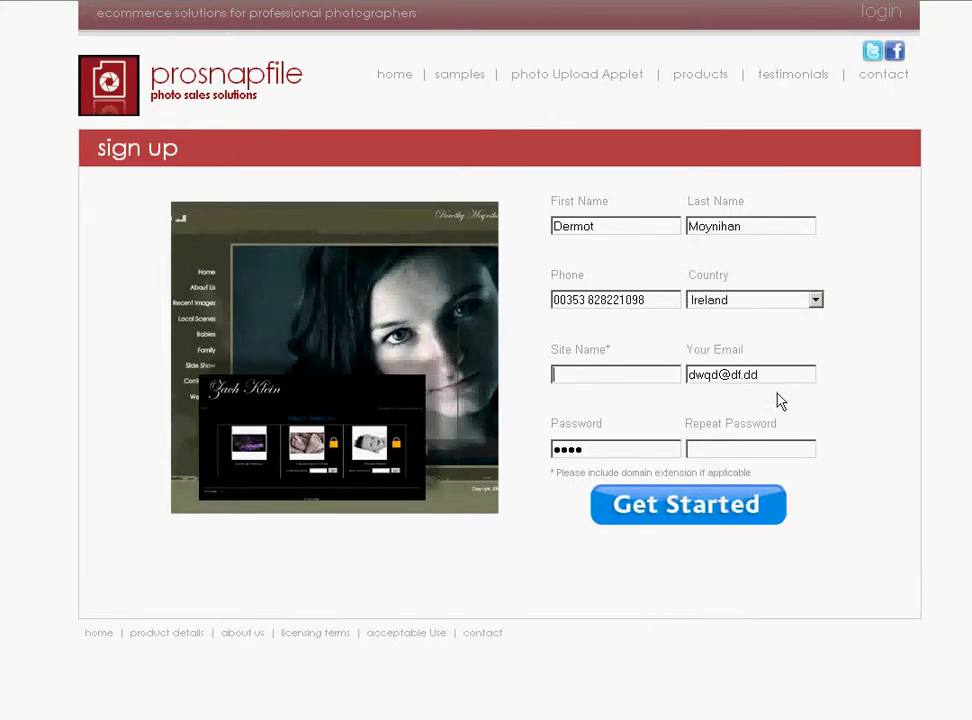
pyautogui.click(690, 374)
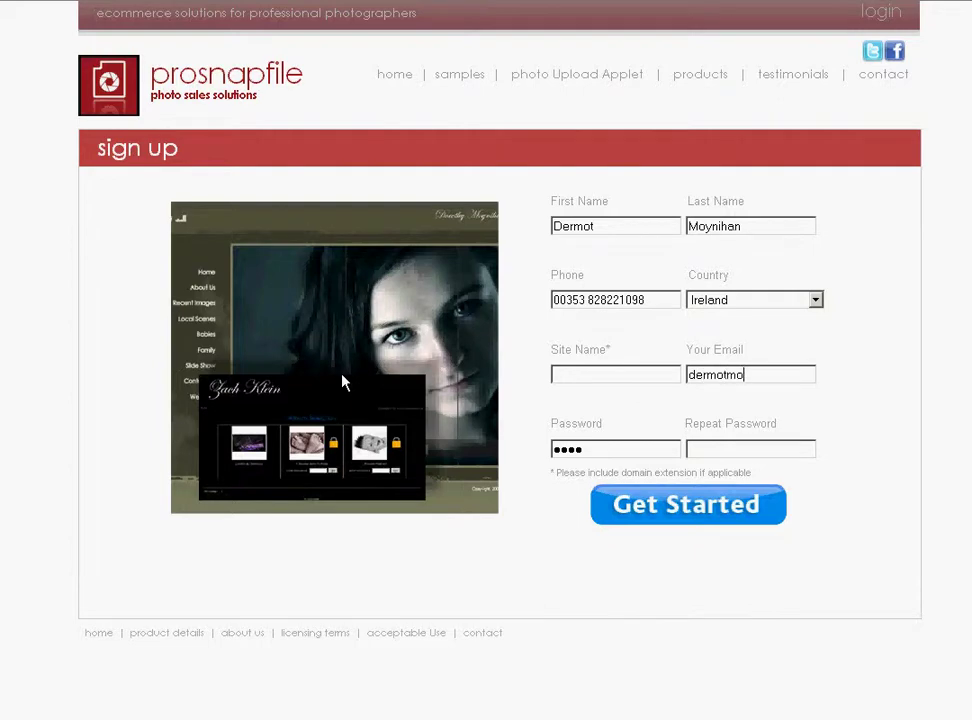
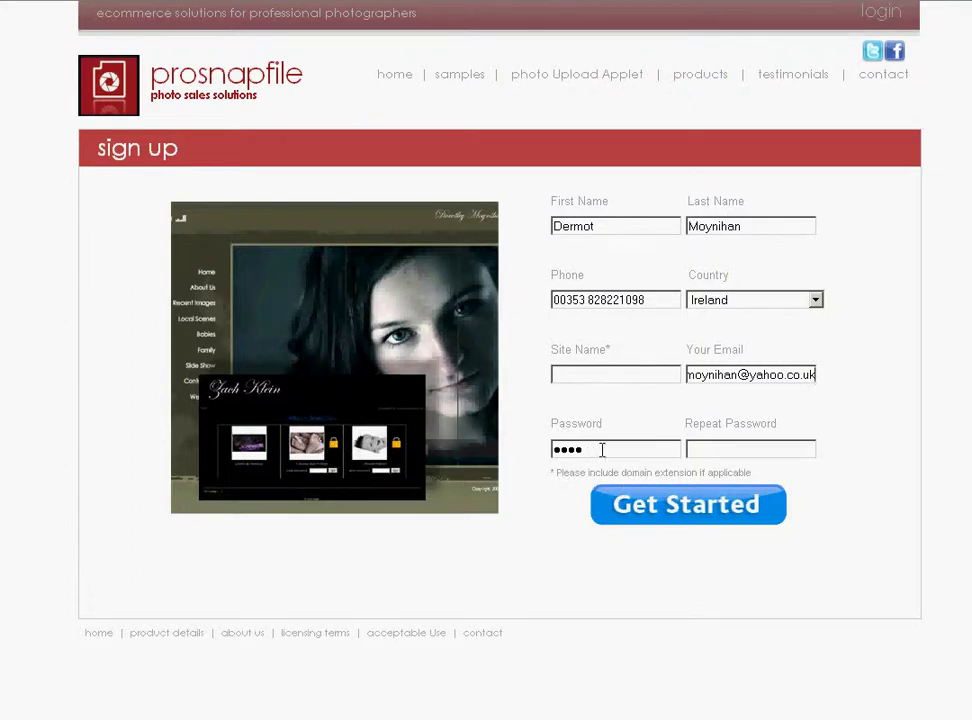
# Enter and repeat the account password, and set the site name to 'bluebell'.
pyautogui.press('BackSpace')
pyautogui.press('BackSpace')
pyautogui.press('BackSpace')
pyautogui.press('BackSpace')
pyautogui.write('******')
pyautogui.click(714, 452)
pyautogui.write('******')
pyautogui.write('blueb')
pyautogui.write('eell')
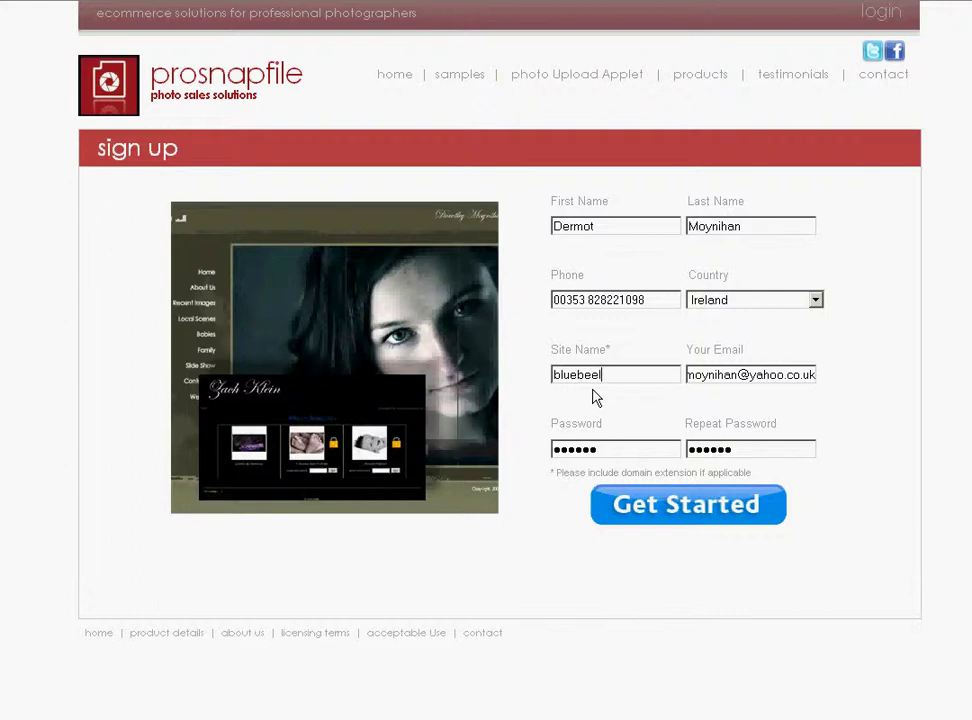
pyautogui.press('BackSpace')
pyautogui.press('BackSpace')
pyautogui.press('BackSpace')
pyautogui.write('ll')
# Check the username/password table in the Yahoo Mail order confirmation, then go back to the sign-up page.
pyautogui.hotkey('alt', 'Tab')
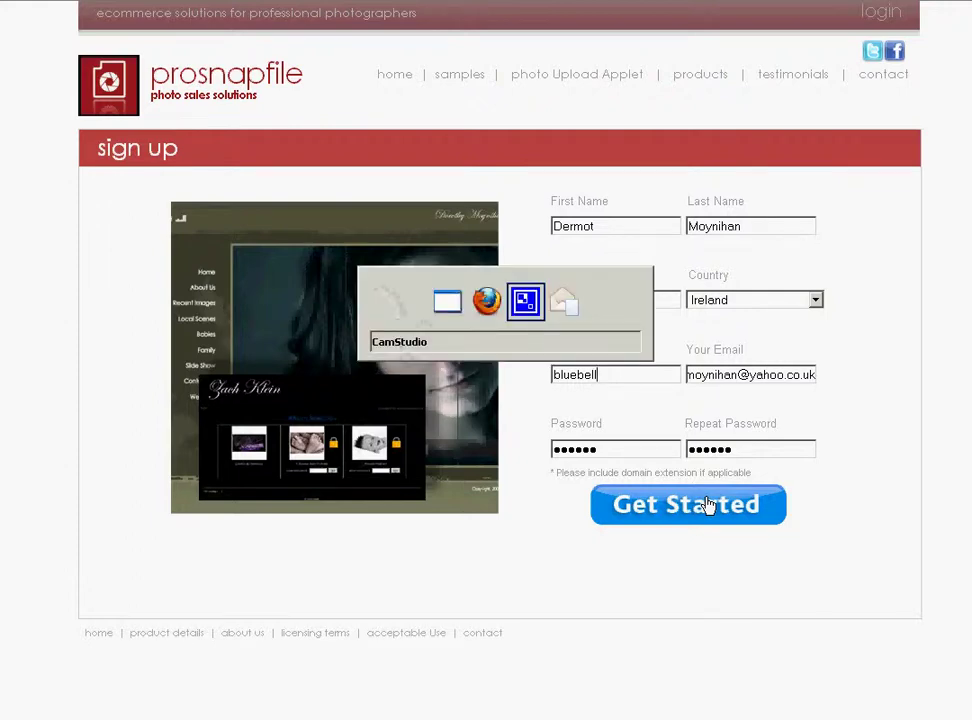
pyautogui.hotkey('alt', 'Tab')
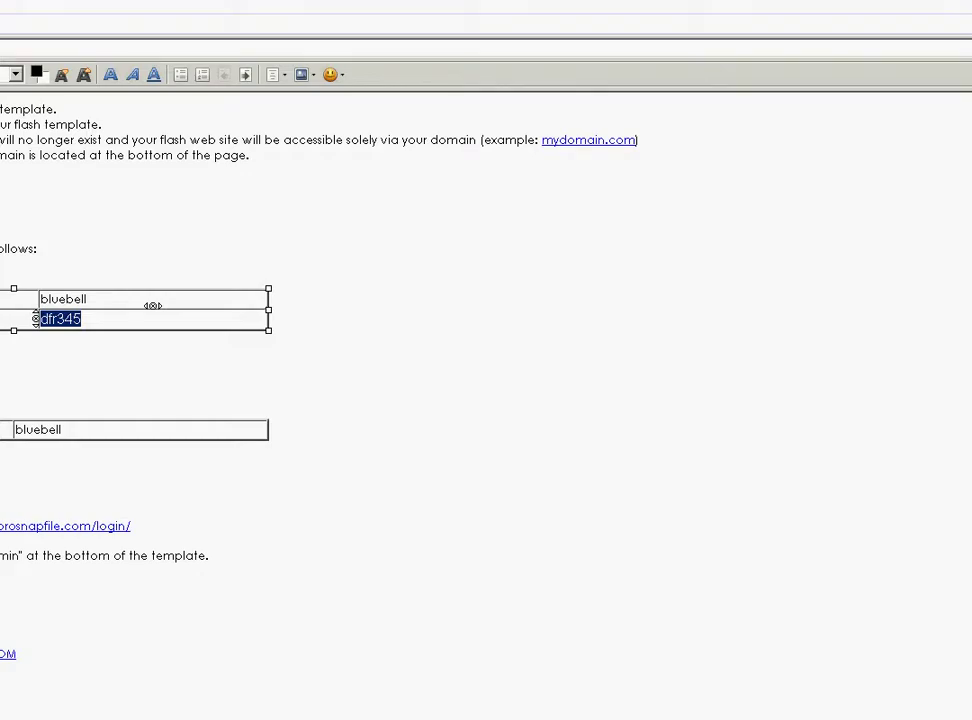
pyautogui.hotkey('alt', 'Tab')
pyautogui.hotkey('alt', 'Tab')
pyautogui.scroll(3, 486, 400)
pyautogui.scroll(5, 152, 491)
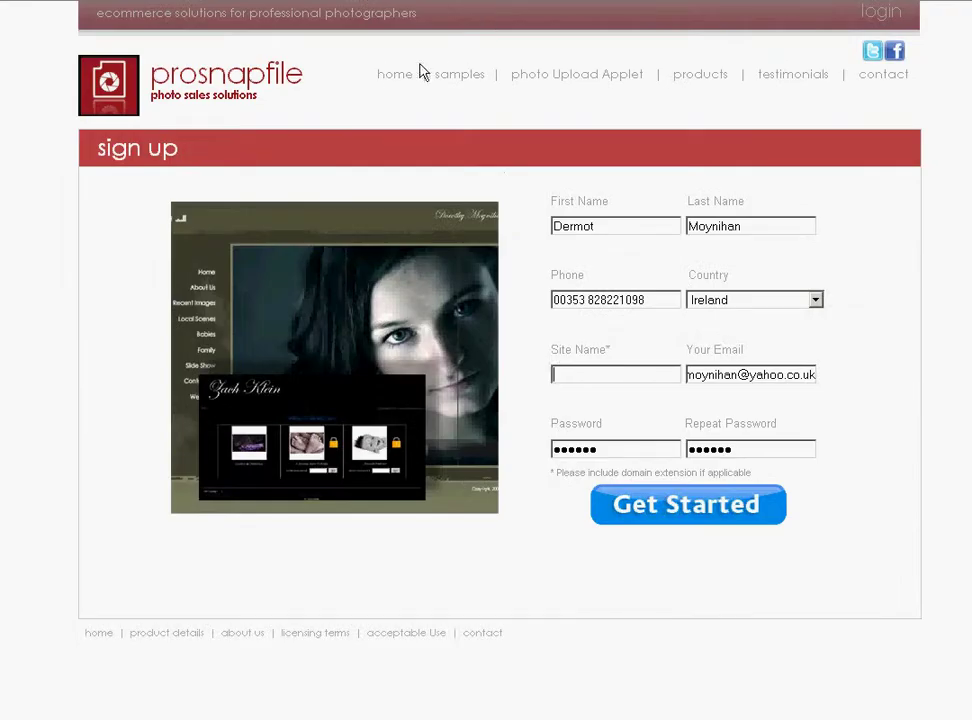
# Go to the ProSnapfile login page and locate the stored password in the confirmation message.
pyautogui.click(396, 74)
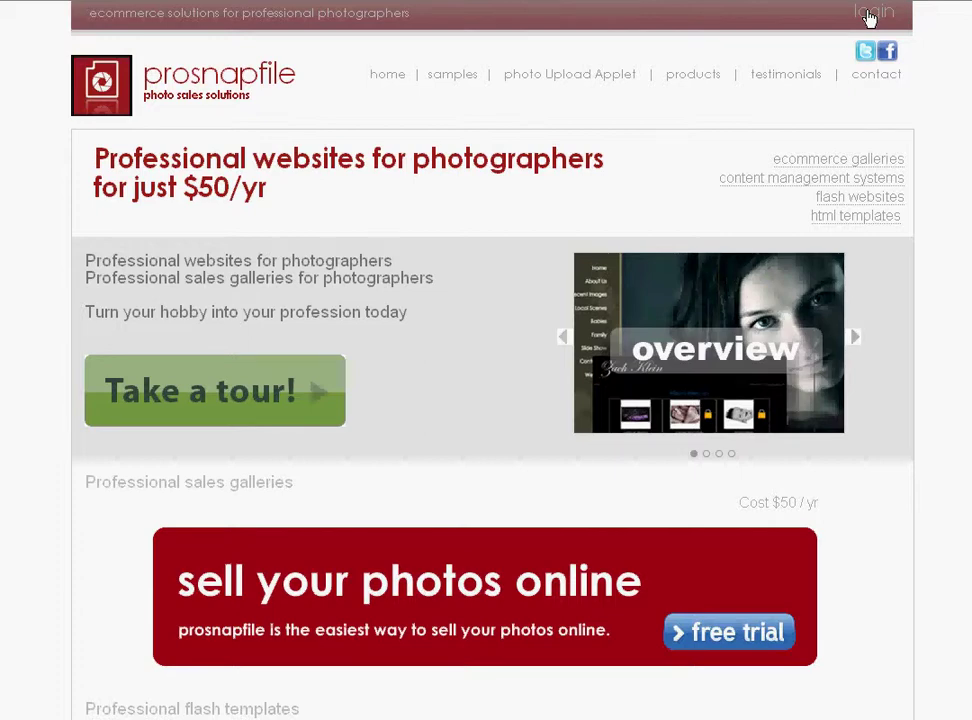
pyautogui.click(868, 14)
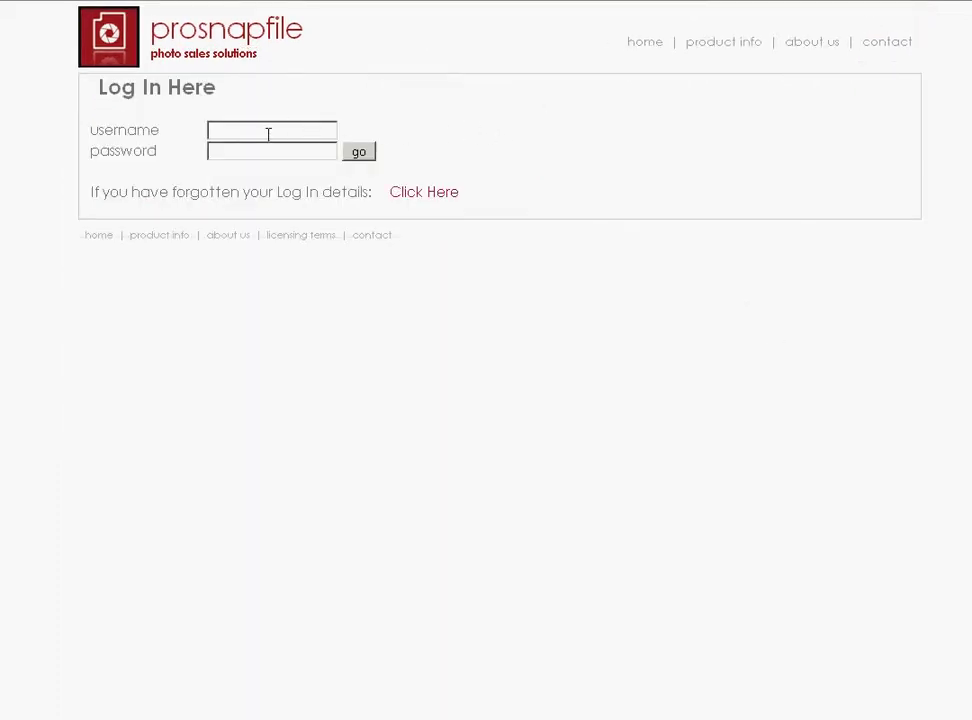
pyautogui.hotkey('alt', 'Tab')
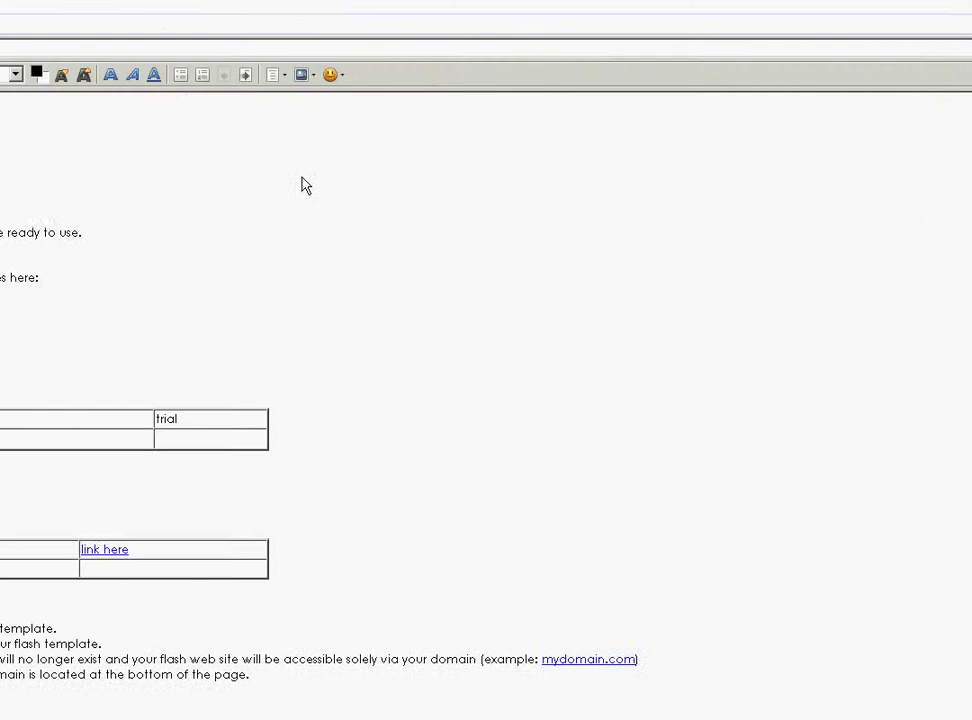
pyautogui.scroll(-7, 152, 486)
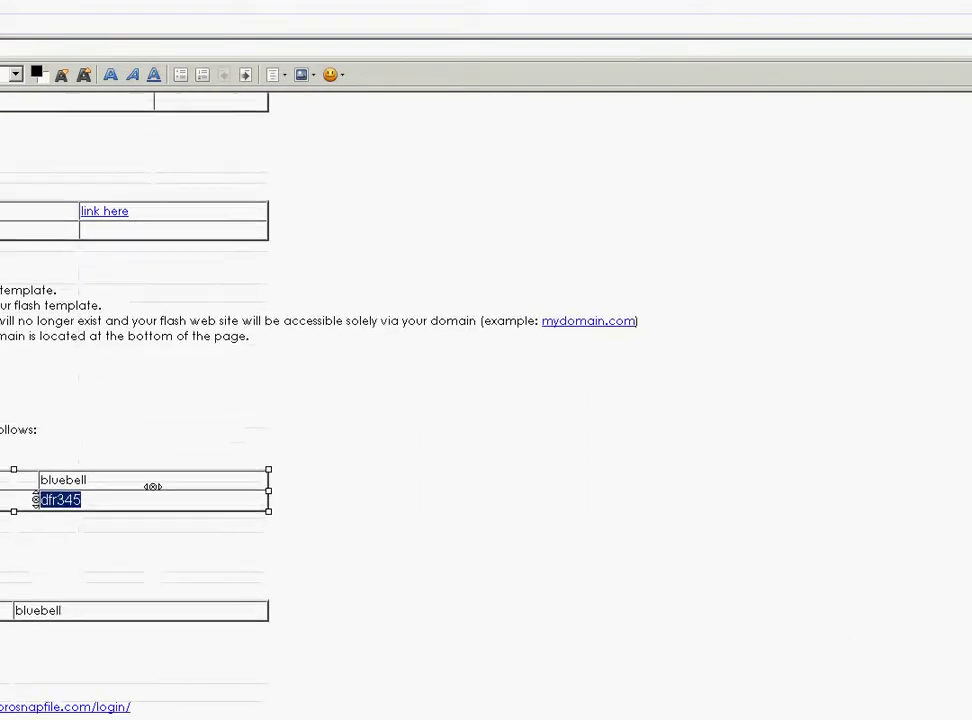
pyautogui.scroll(-1, 152, 486)
pyautogui.click(47, 433)
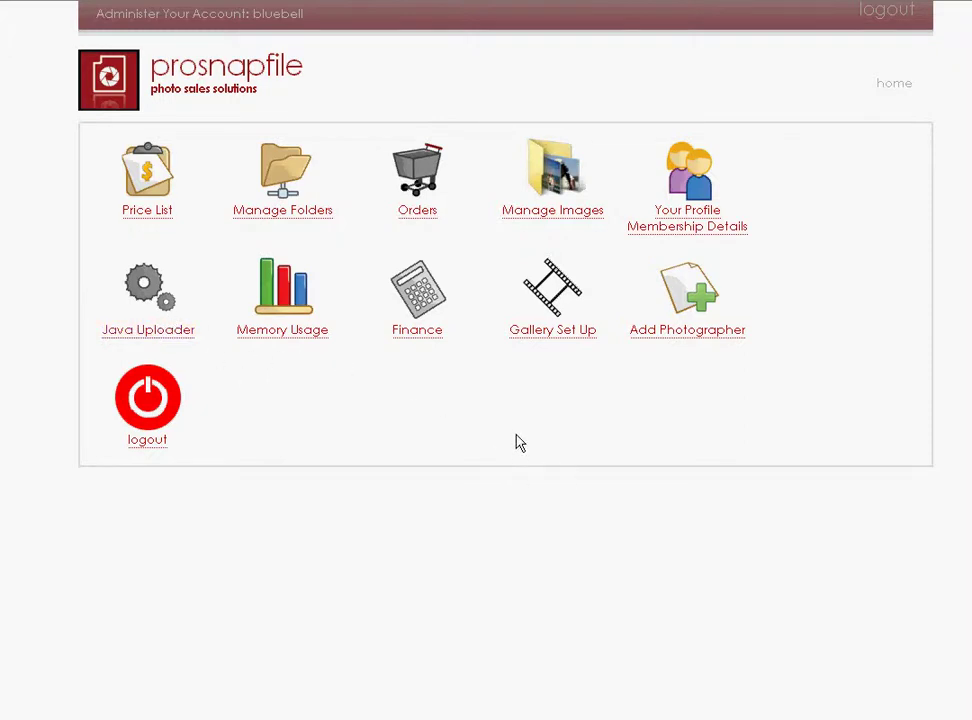
# Create a 12x16 print product priced at 20 in the price list.
pyautogui.click(150, 188)
pyautogui.click(146, 178)
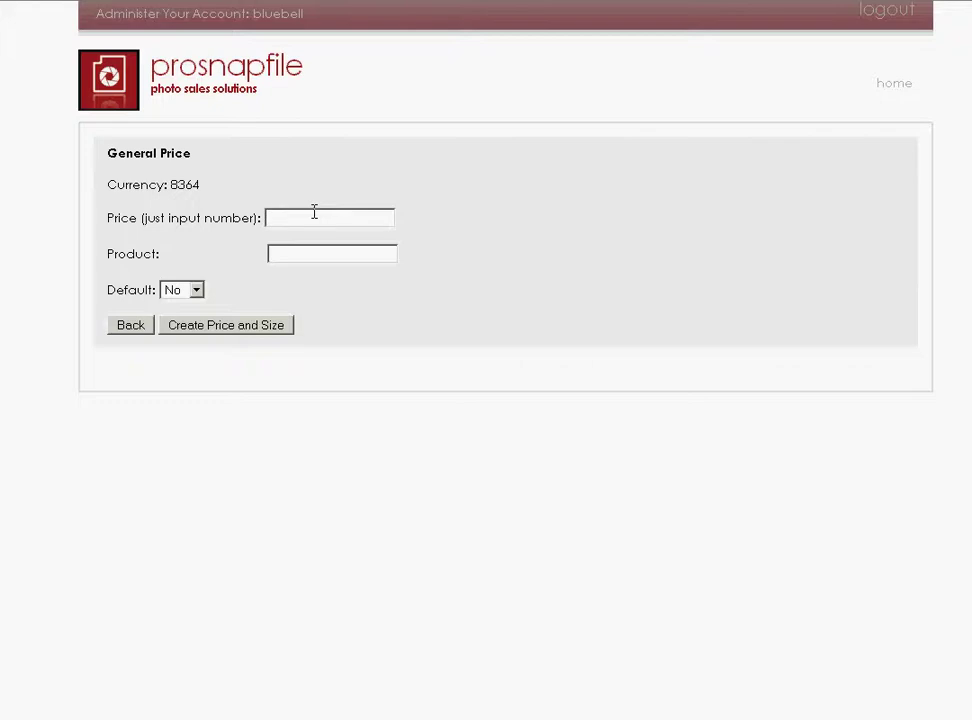
pyautogui.write('20')
pyautogui.write('12x16')
pyautogui.click(205, 322)
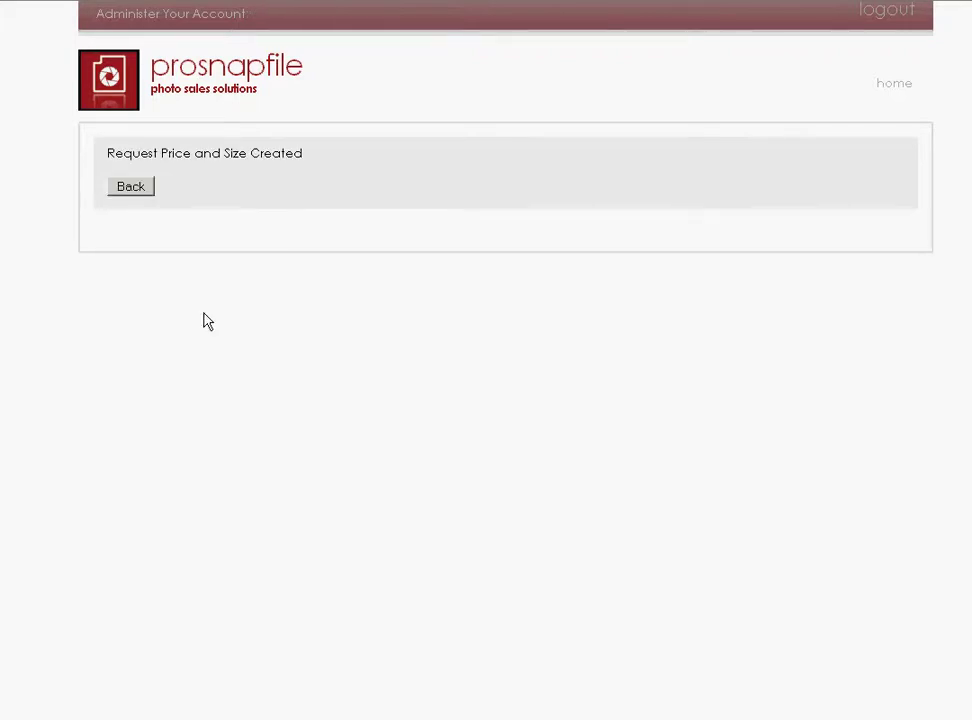
# Create a postal price of 10 for shipping to the US.
pyautogui.click(131, 187)
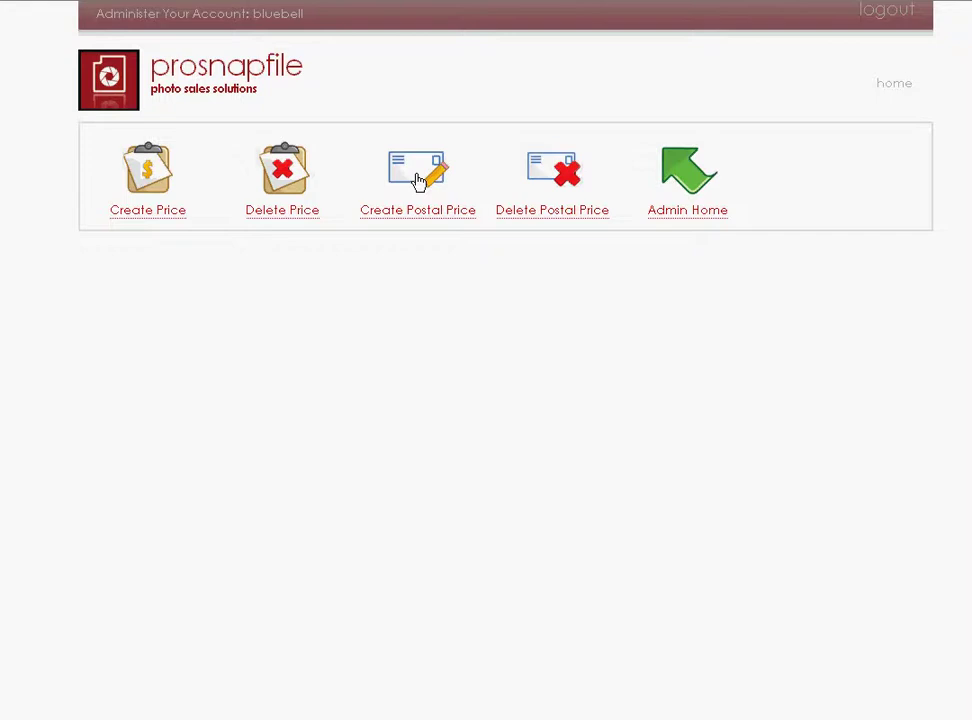
pyautogui.click(418, 178)
pyautogui.click(288, 226)
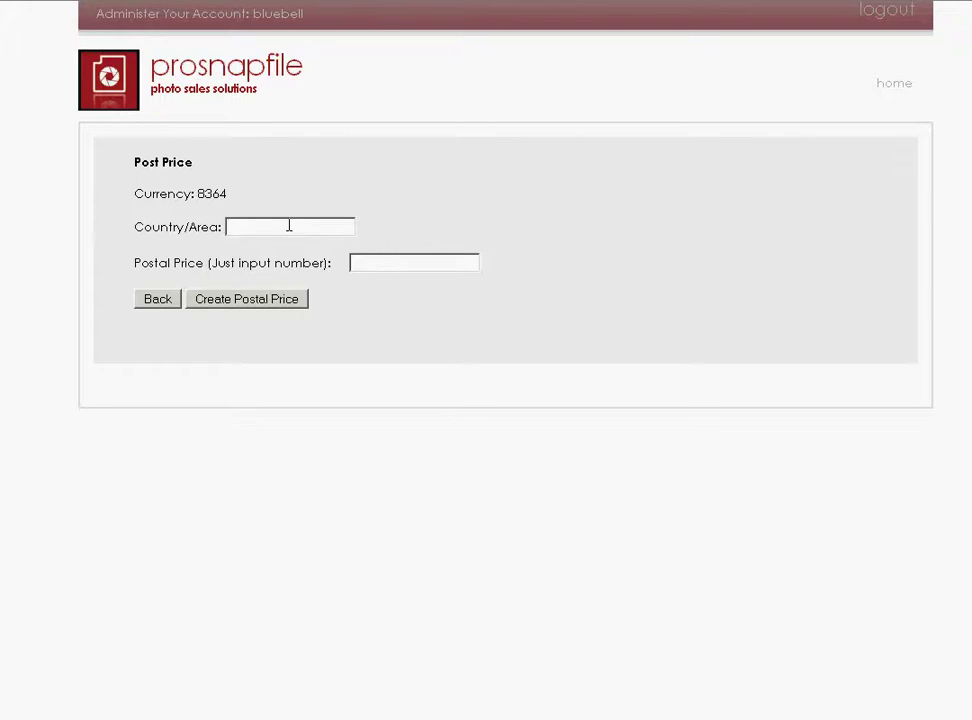
pyautogui.write('US')
pyautogui.click(384, 262)
pyautogui.write('10')
pyautogui.click(236, 300)
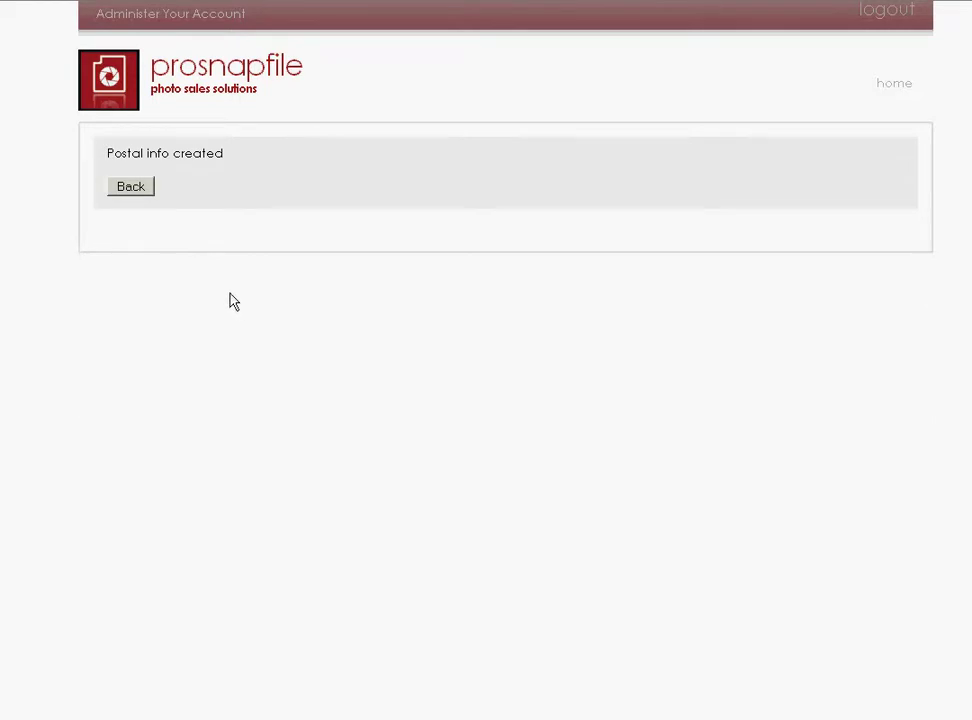
# Leave the price options and go to the Admin Home dashboard.
pyautogui.click(137, 189)
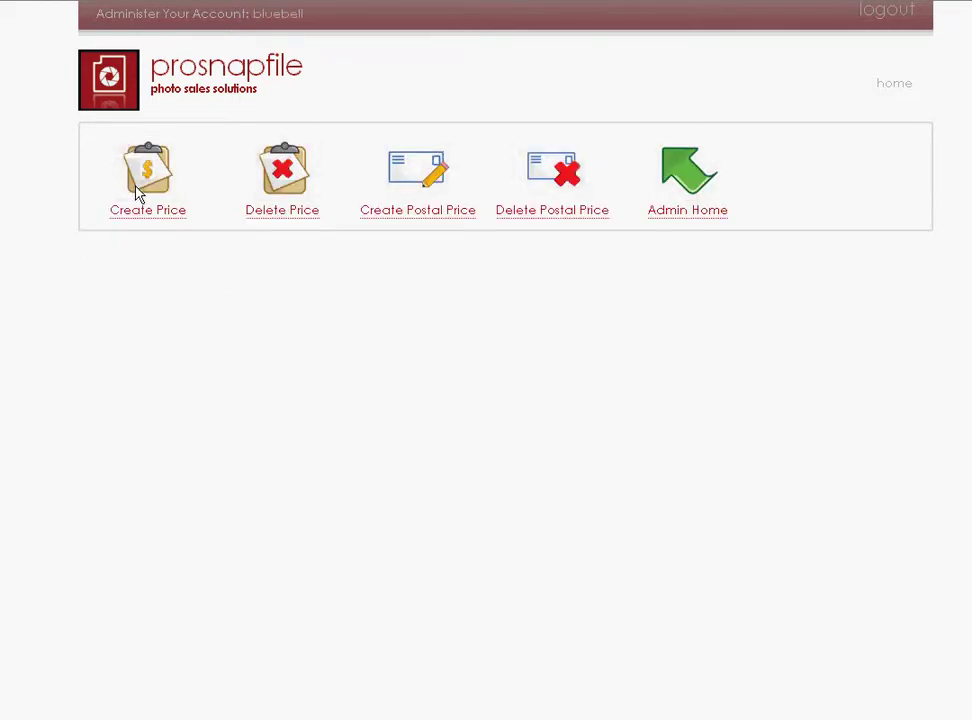
pyautogui.click(678, 174)
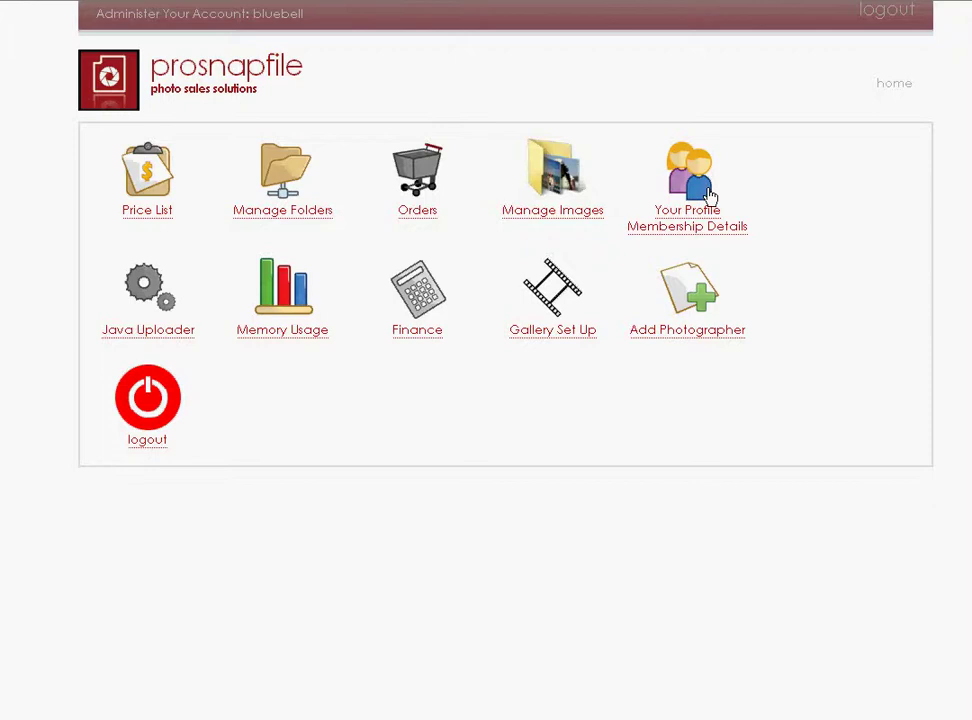
# View the PayPal and WorldPay payment options, then return to Admin Home.
pyautogui.click(418, 292)
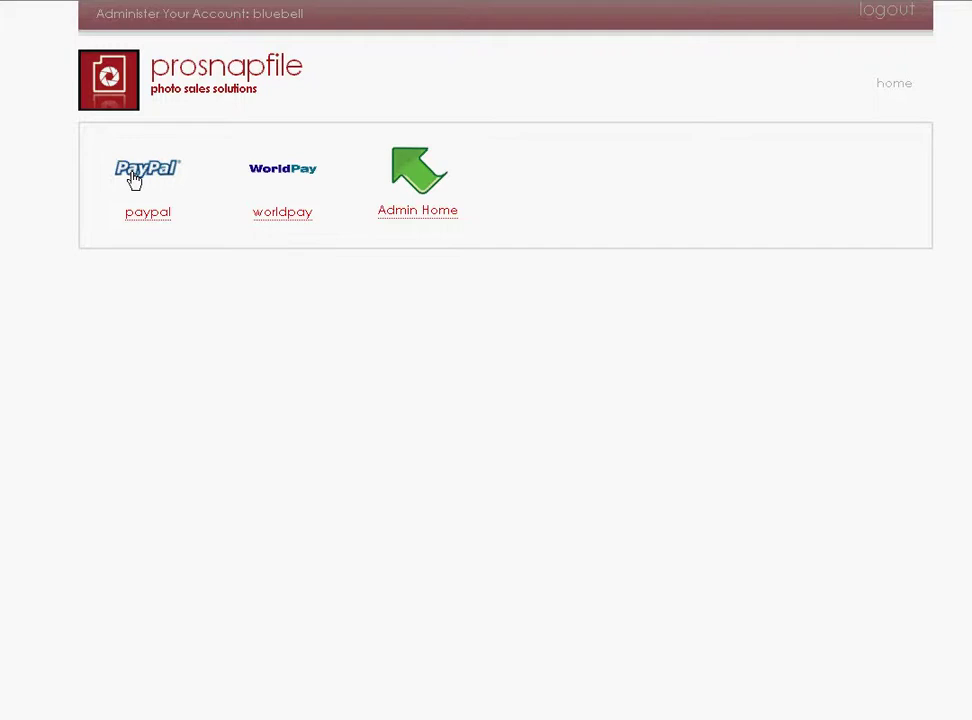
pyautogui.click(414, 183)
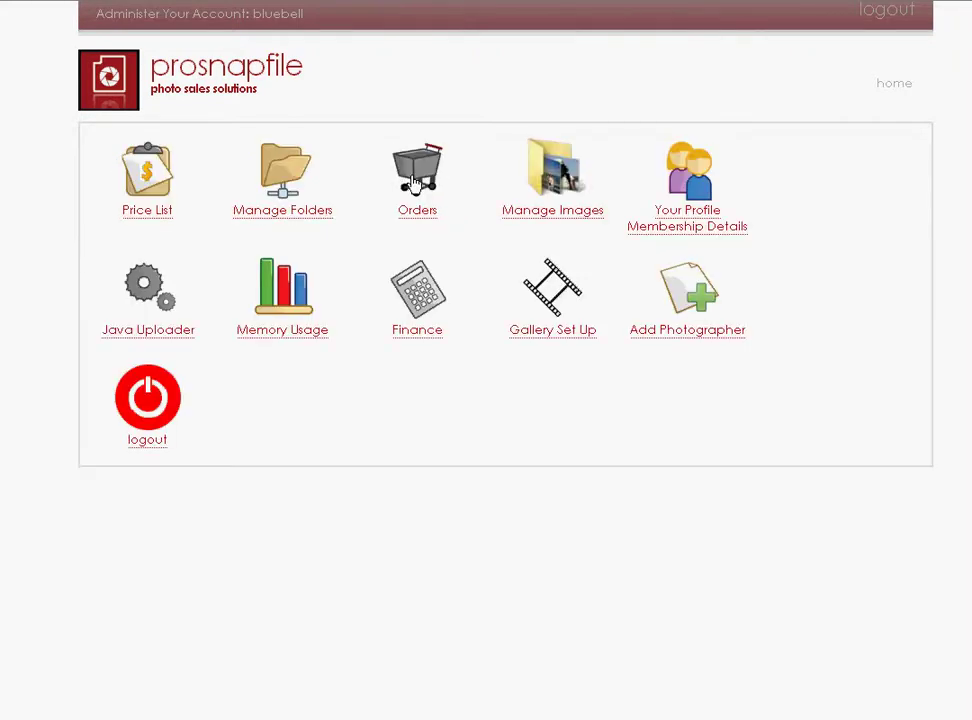
# Upload 'bluebell banner 950 by 160.jpg' as the gallery banner under Gallery Set Up.
pyautogui.click(562, 289)
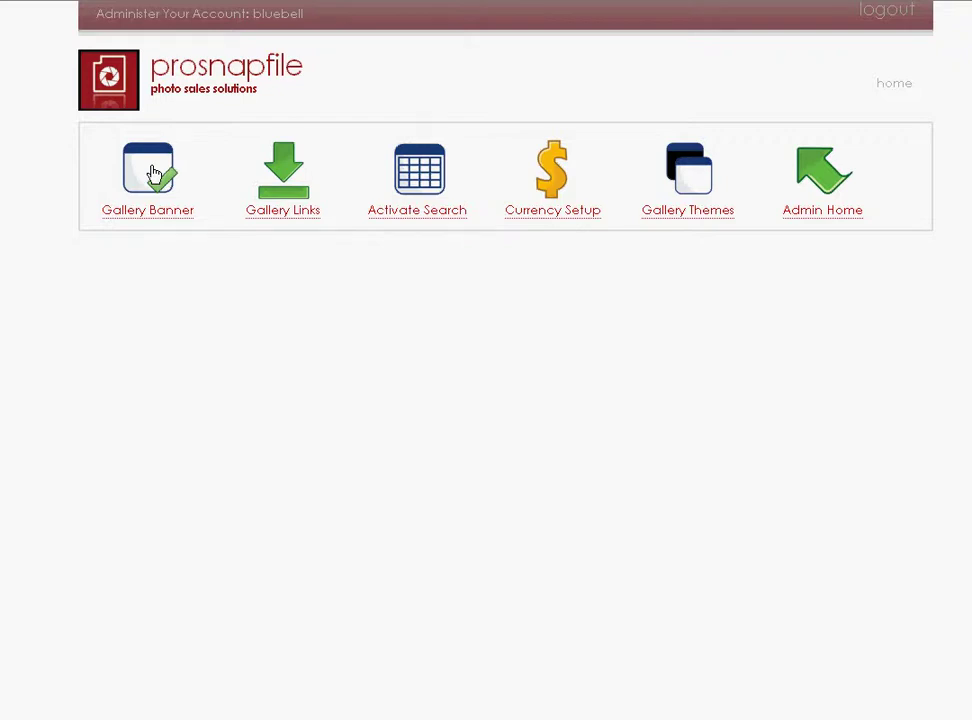
pyautogui.click(154, 175)
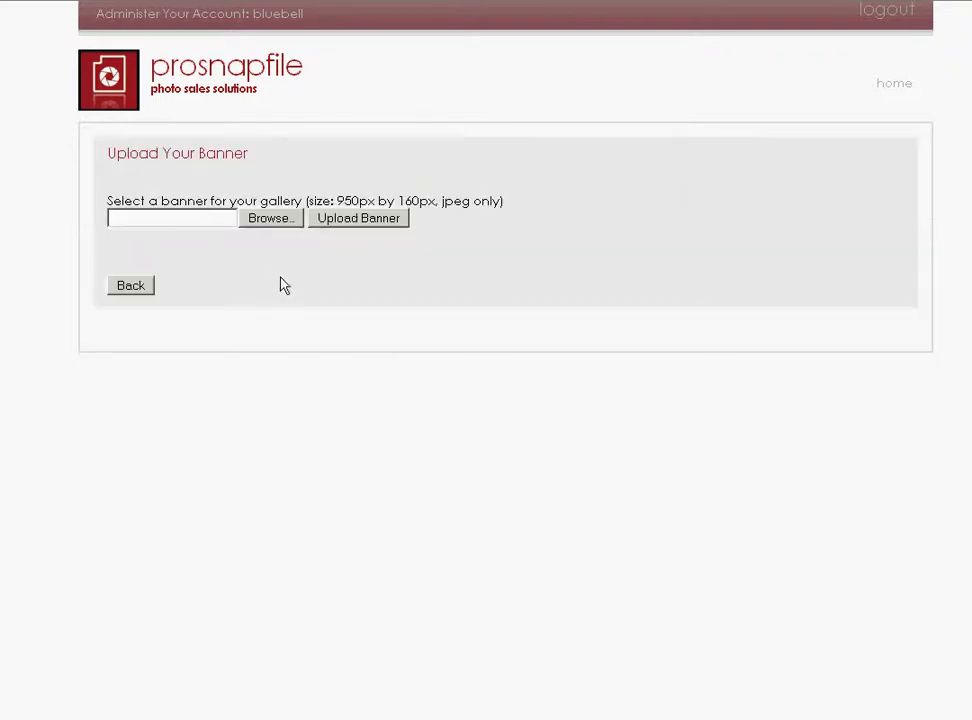
pyautogui.click(270, 218)
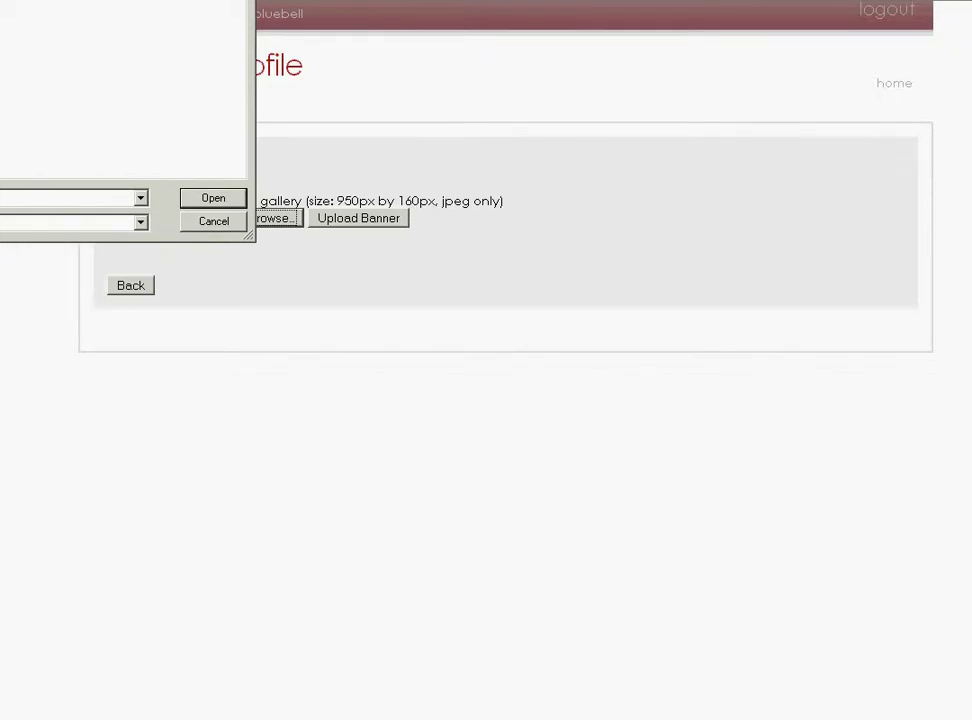
pyautogui.click(36, 151)
pyautogui.moveTo(0, 0); pyautogui.dragTo(159, 278)
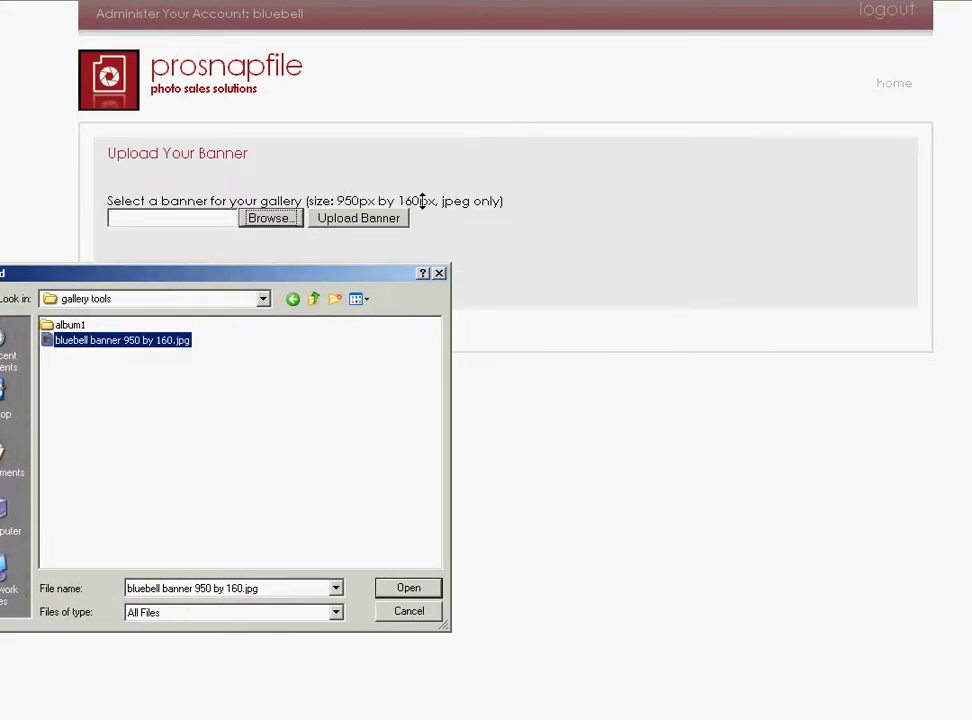
pyautogui.moveTo(229, 279); pyautogui.dragTo(245, 282)
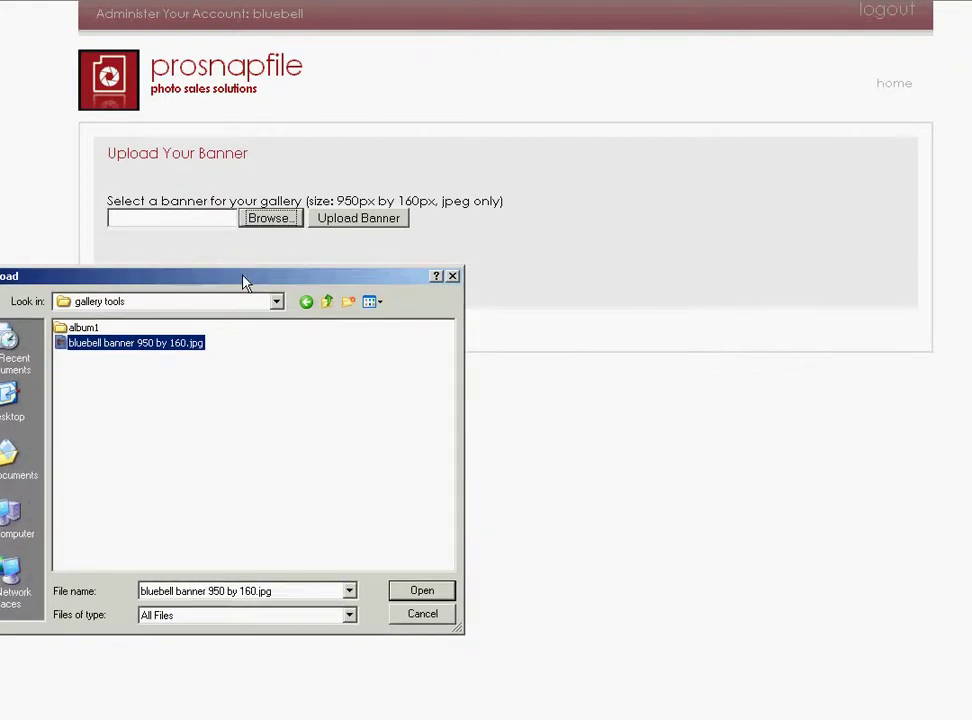
pyautogui.click(418, 591)
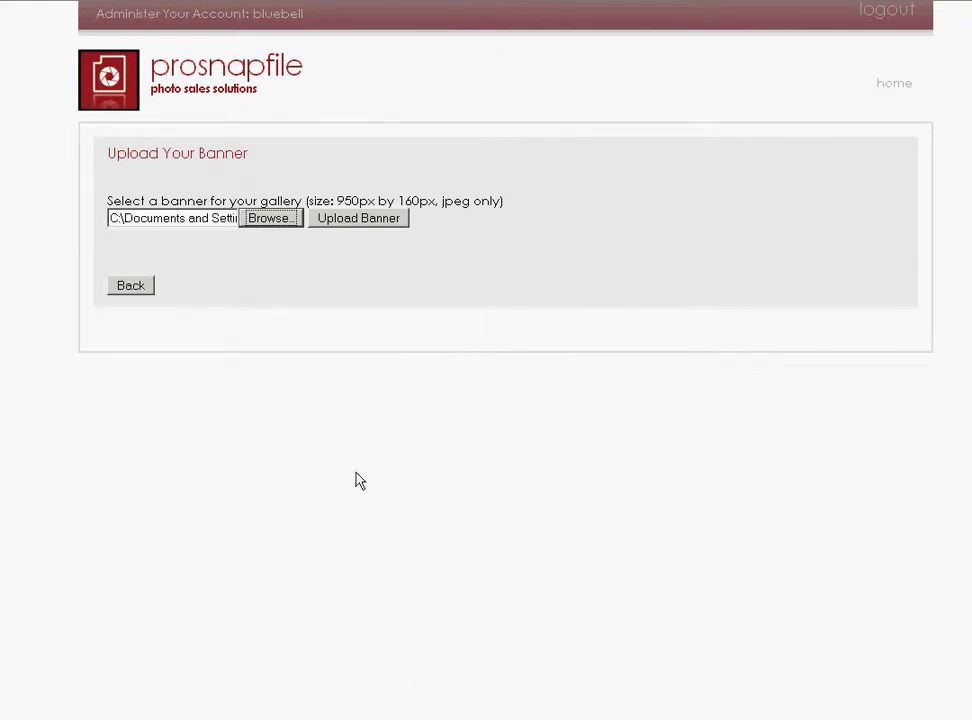
pyautogui.click(343, 220)
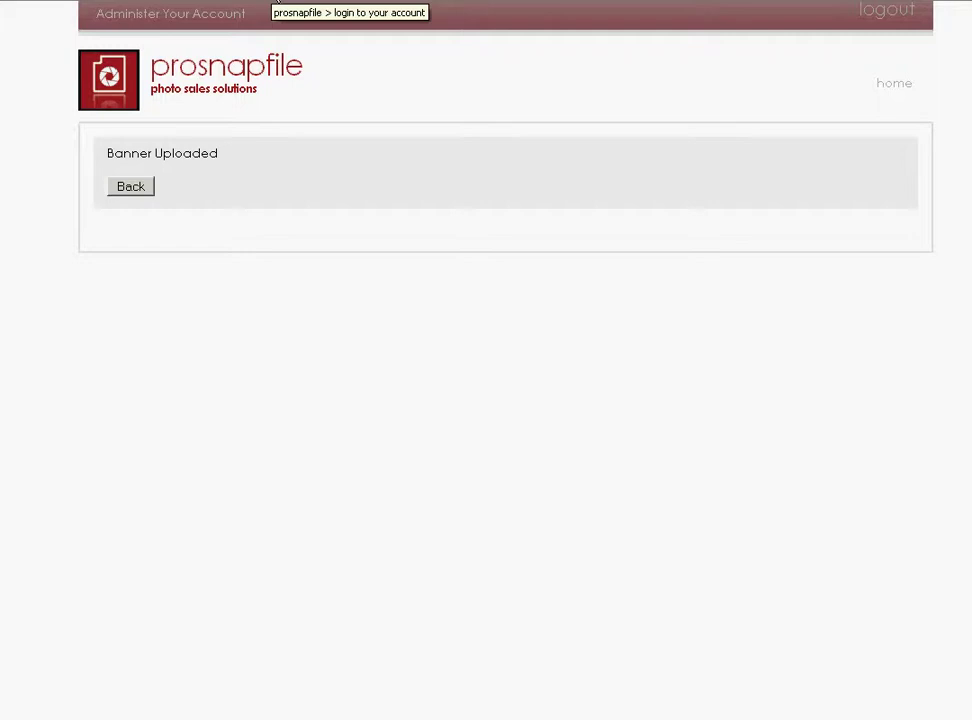
# Open the empty Album Selection page via the Administer Your Account link.
pyautogui.click(262, 4)
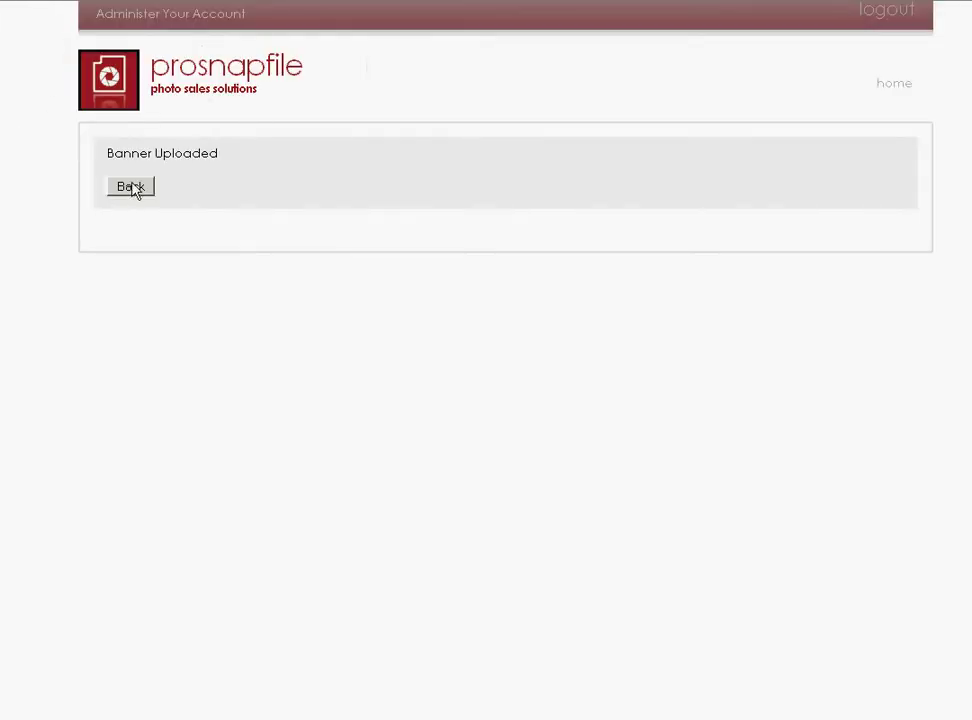
pyautogui.click(133, 190)
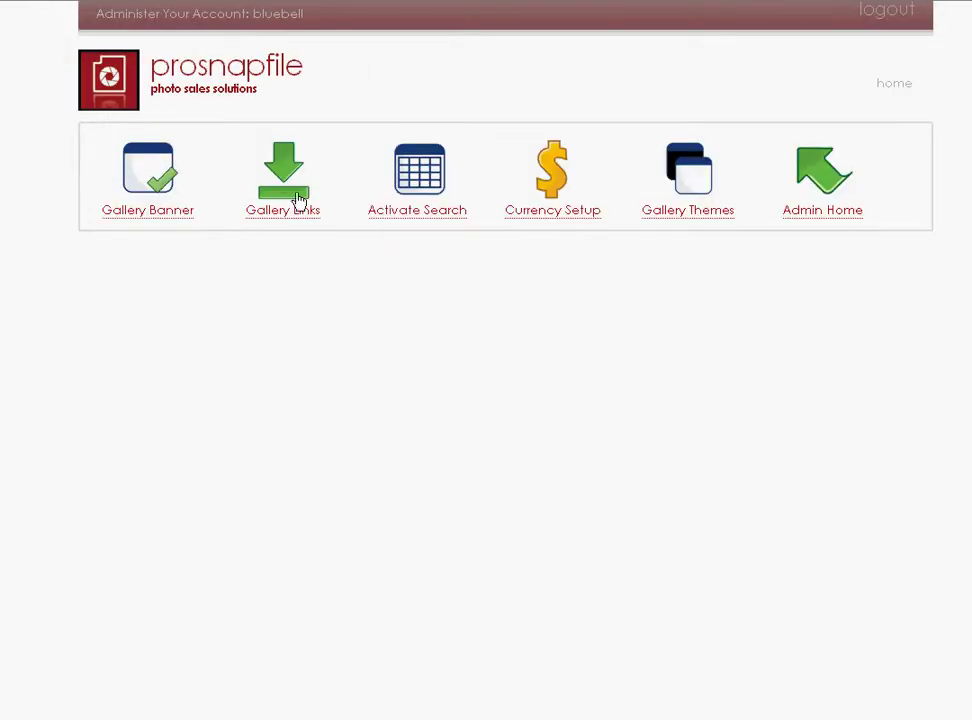
pyautogui.click(297, 200)
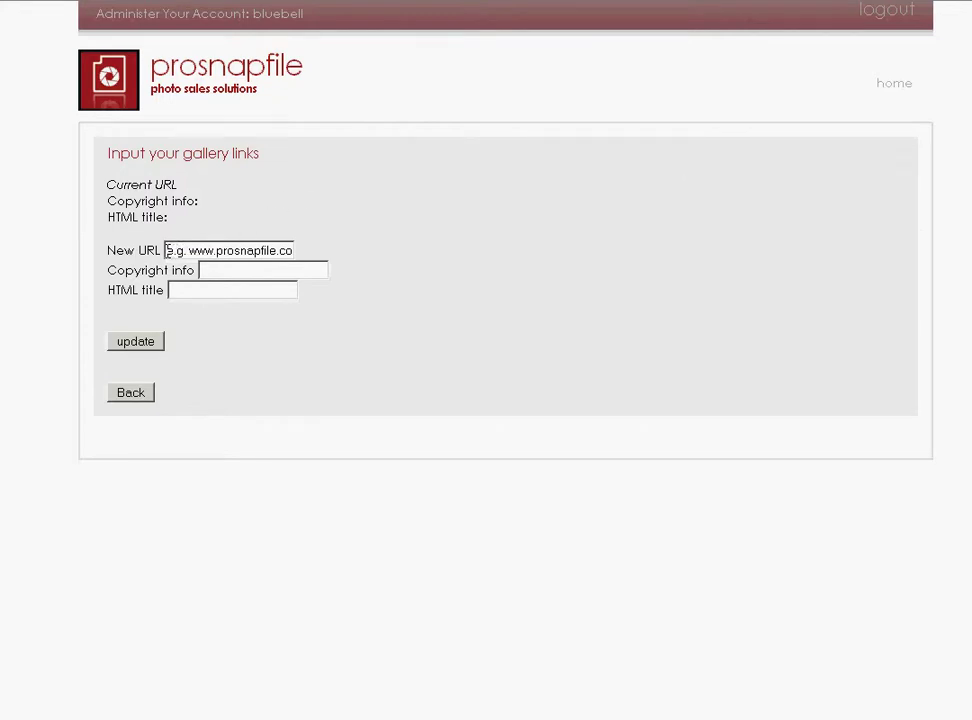
pyautogui.moveTo(170, 251); pyautogui.dragTo(538, 255)
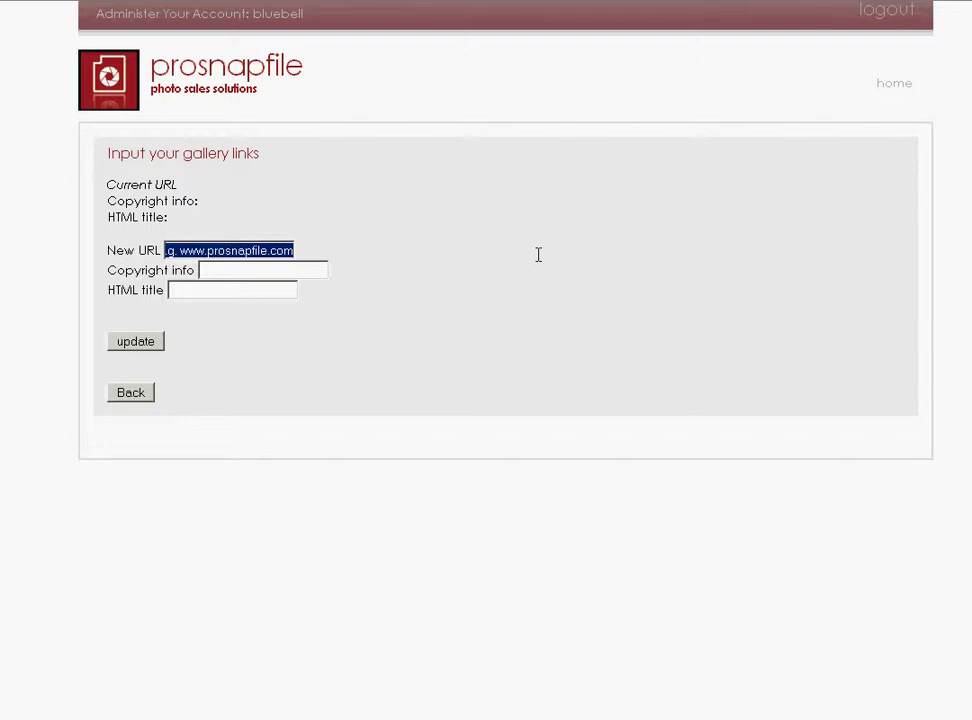
pyautogui.write('www.')
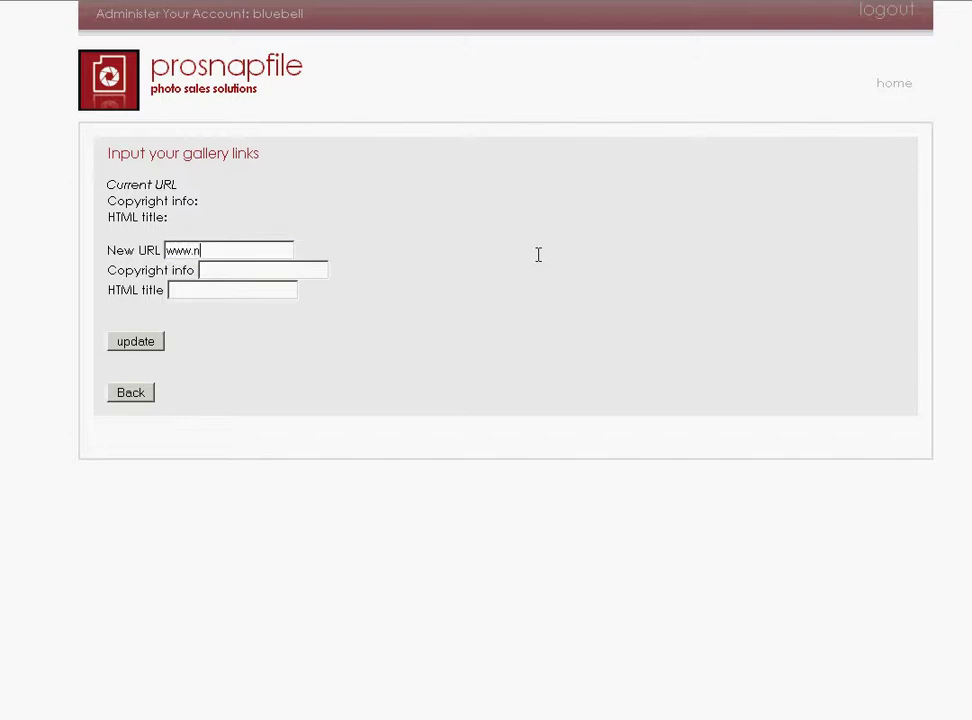
pyautogui.write('bluebellphoto.ie')
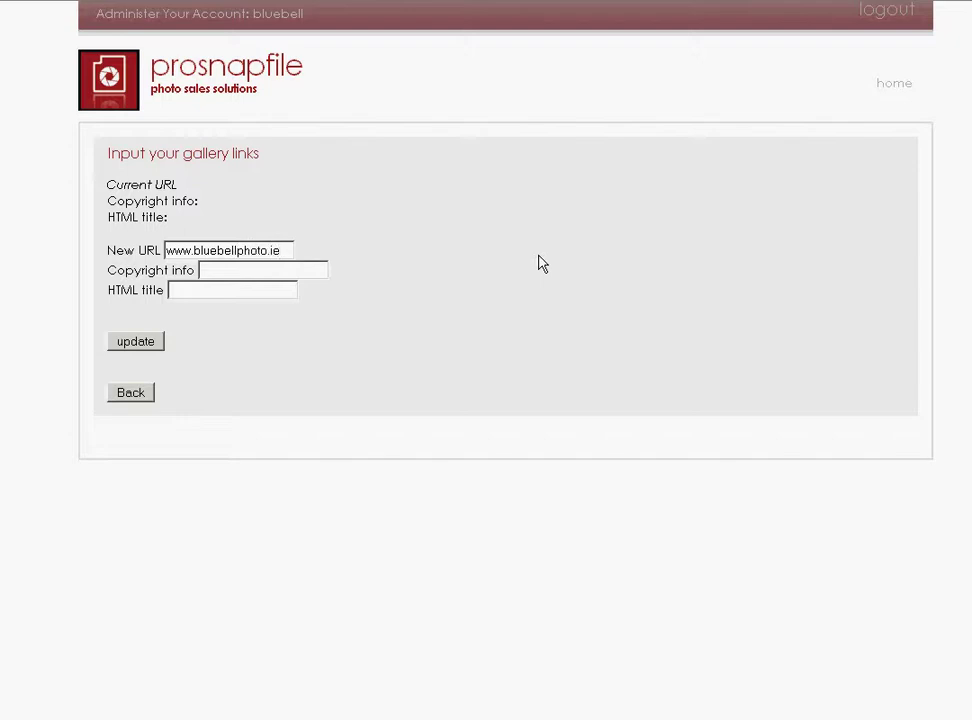
pyautogui.click(238, 269)
pyautogui.write('2010 b')
pyautogui.write('luebell p')
pyautogui.write('hoto')
pyautogui.write(' studios')
# Type the HTML title 'photo studios county kerry, ireland'.
pyautogui.click(229, 289)
pyautogui.write('photo studio')
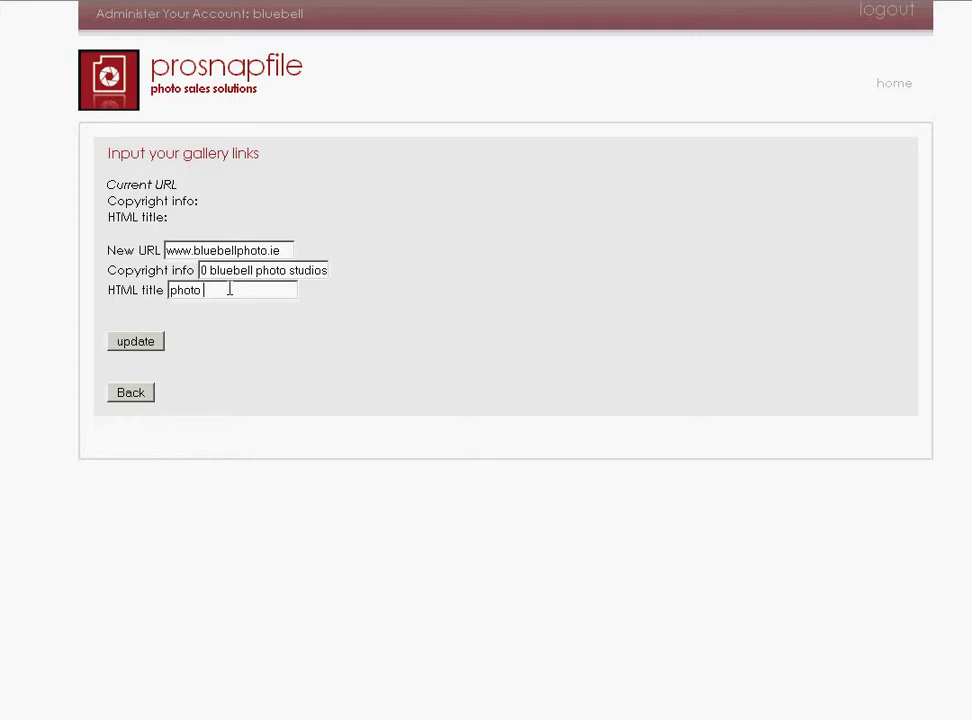
pyautogui.write('s coun')
pyautogui.press('BackSpace')
pyautogui.press('BackSpace')
pyautogui.write('unty kerry, ireland')
# Capitalise the HTML title to 'Photo Studios County Kerry, Ireland'.
pyautogui.press('Left')
pyautogui.press('Left')
pyautogui.press('Left')
pyautogui.press('Left')
pyautogui.press('Left')
pyautogui.press('Left')
pyautogui.press('BackSpace')
pyautogui.write('I')
pyautogui.press('Left')
pyautogui.press('Left')
pyautogui.press('Left')
pyautogui.press('Left')
pyautogui.press('Left')
pyautogui.press('Left')
pyautogui.press('Left')
pyautogui.press('BackSpace')
pyautogui.write('K')
pyautogui.press('Left')
pyautogui.press('Left')
pyautogui.press('Left')
pyautogui.press('Left')
pyautogui.press('Left')
pyautogui.press('Left')
pyautogui.press('Left')
pyautogui.press('Left')
pyautogui.press('Delete')
pyautogui.write('C')
pyautogui.press('Home')
pyautogui.press('Delete')
pyautogui.write('P')
pyautogui.press('Right')
pyautogui.press('Right')
pyautogui.press('Right')
pyautogui.press('Right')
pyautogui.press('Right')
pyautogui.press('Delete')
pyautogui.write('S')
# Append 'Bluebell Shoto Studios' to the HTML title and save the gallery links.
pyautogui.press('Right')
pyautogui.press('Right')
pyautogui.press('Right')
pyautogui.press('Right')
pyautogui.press('Right')
pyautogui.press('Right')
pyautogui.press('Right')
pyautogui.press('Right')
pyautogui.press('Right')
pyautogui.press('Right')
pyautogui.press('Right')
pyautogui.press('Right')
pyautogui.press('Right')
pyautogui.press('Right')
pyautogui.press('Right')
pyautogui.press('Right')
pyautogui.press('Right')
pyautogui.press('Right')
pyautogui.press('Right')
pyautogui.press('Right')
pyautogui.press('Right')
pyautogui.press('Right')
pyautogui.press('Right')
pyautogui.press('Right')
pyautogui.press('BackSpace')
pyautogui.write('Bluebell photo studios')
pyautogui.click(260, 290)
pyautogui.press('Delete')
pyautogui.write('S')
pyautogui.press('Delete')
pyautogui.write('S')
pyautogui.click(150, 343)
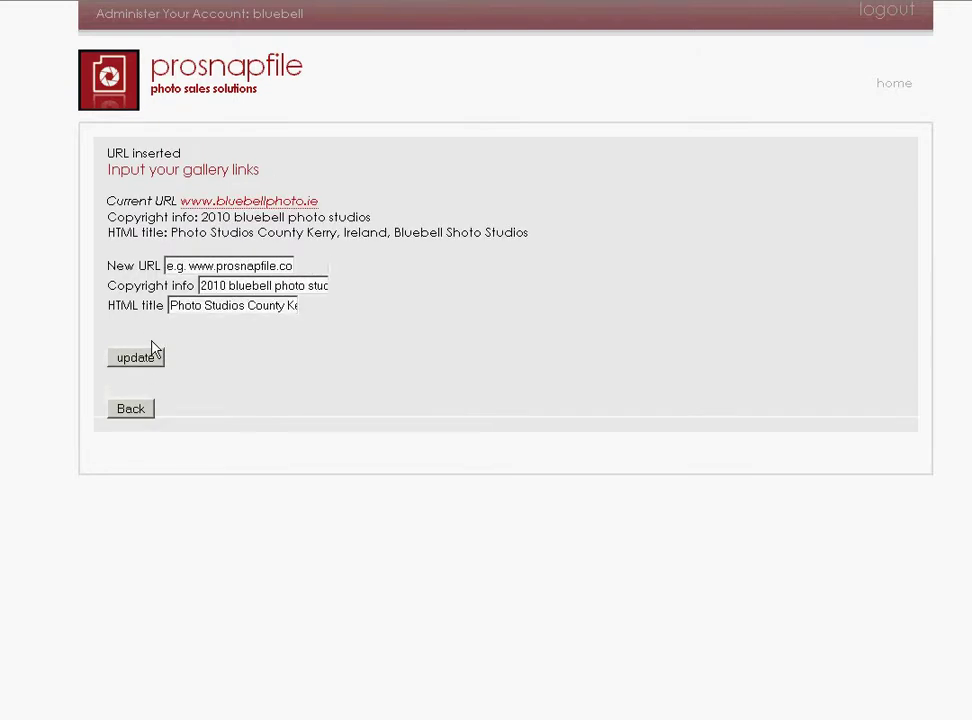
pyautogui.click(135, 412)
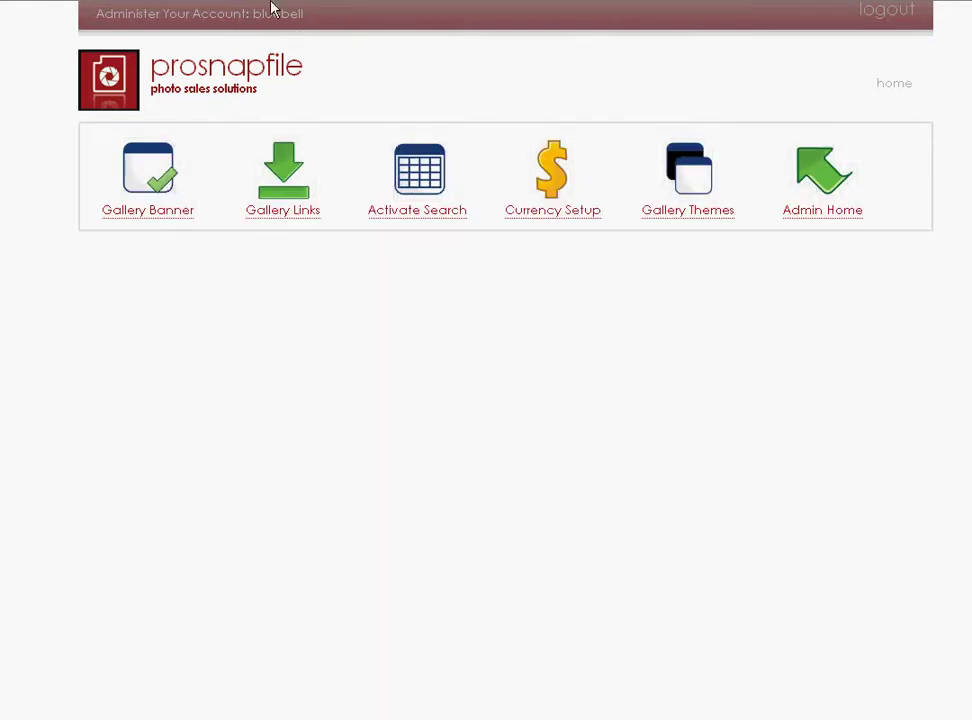
pyautogui.click(80, 3)
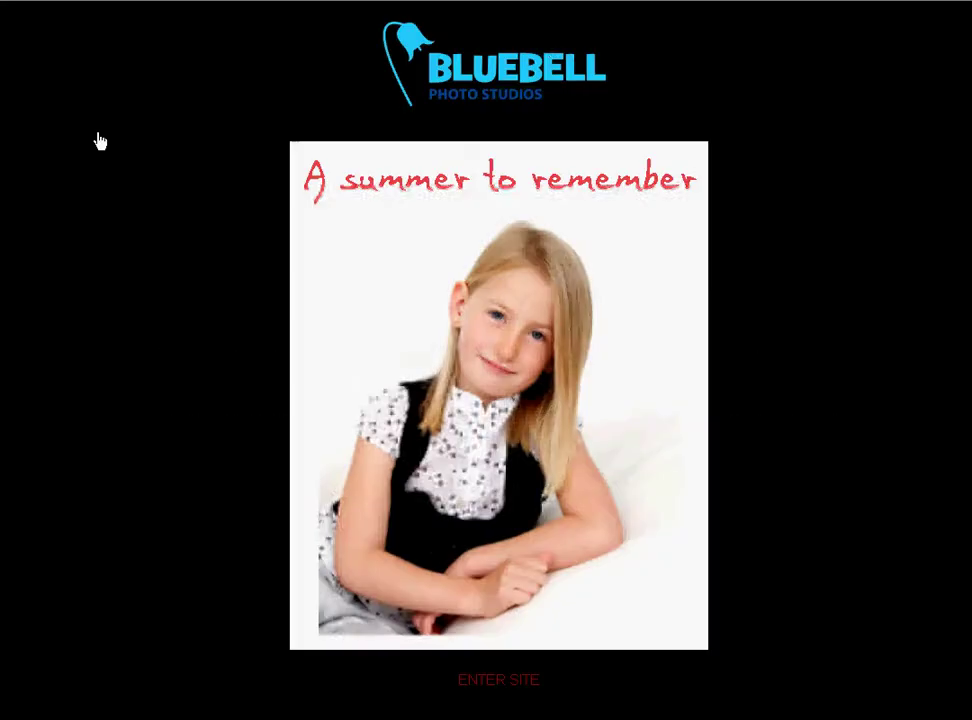
pyautogui.click(73, 2)
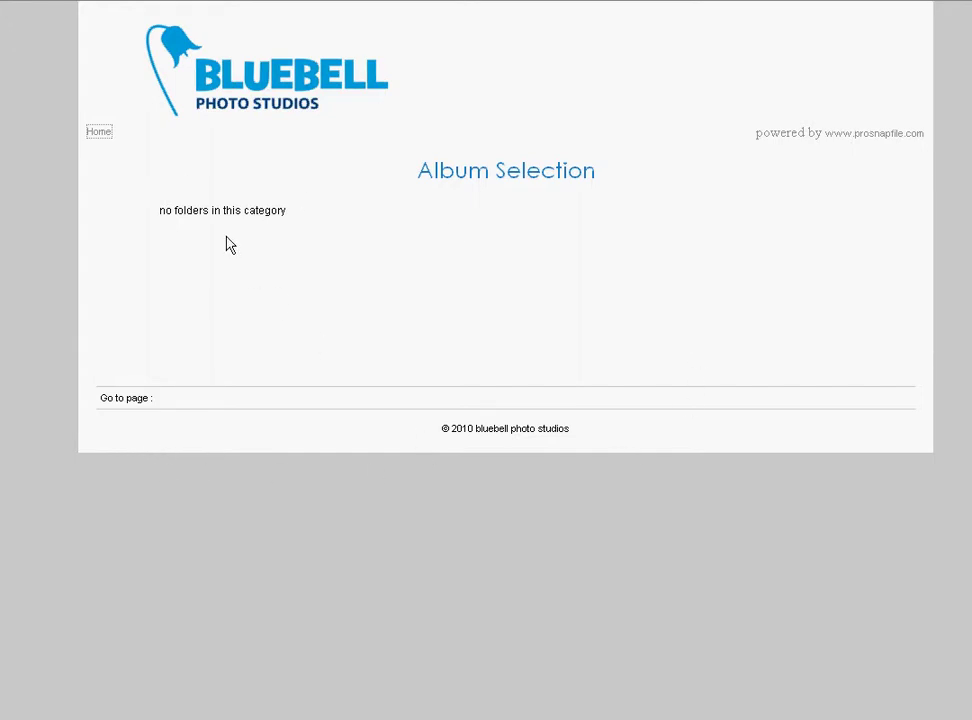
pyautogui.click(287, 3)
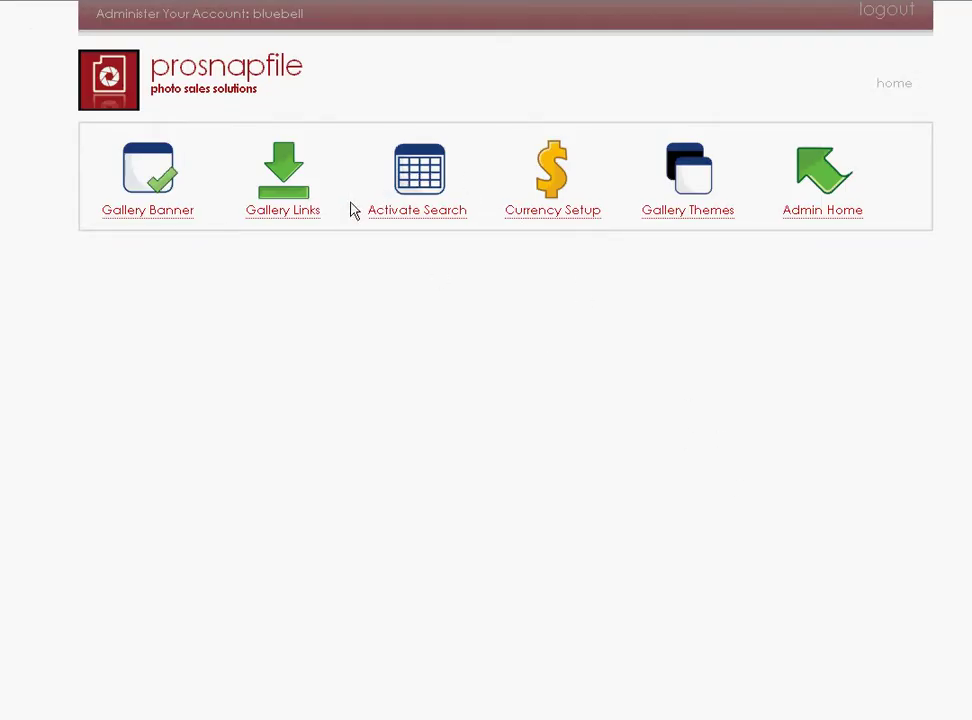
# Look over the search activation and currency settings, leaving the currency at EUR.
pyautogui.click(419, 186)
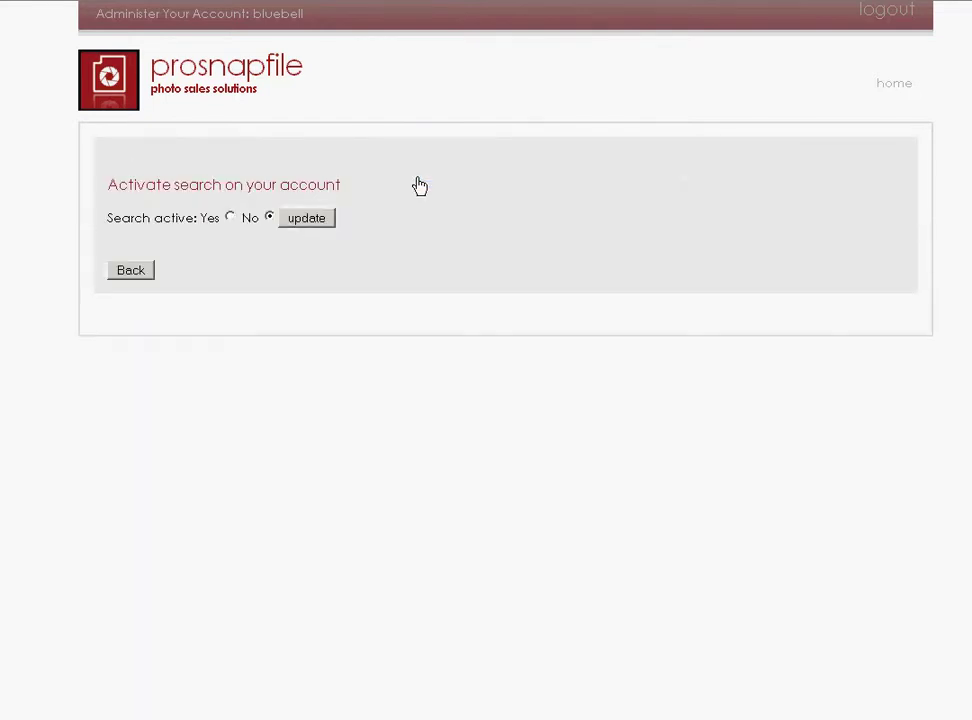
pyautogui.click(131, 271)
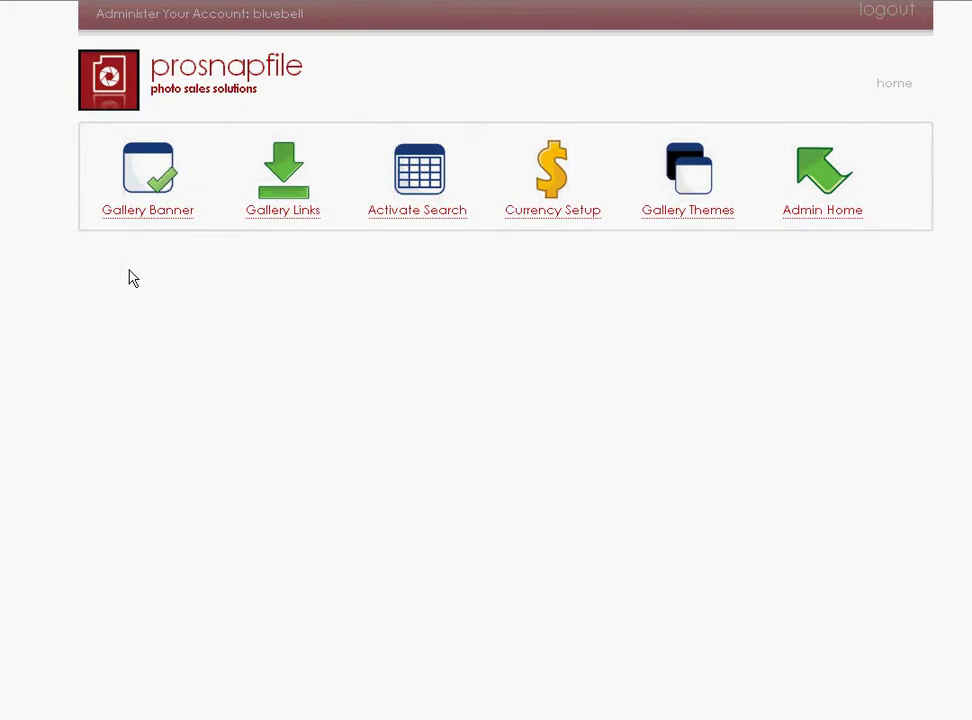
pyautogui.click(556, 176)
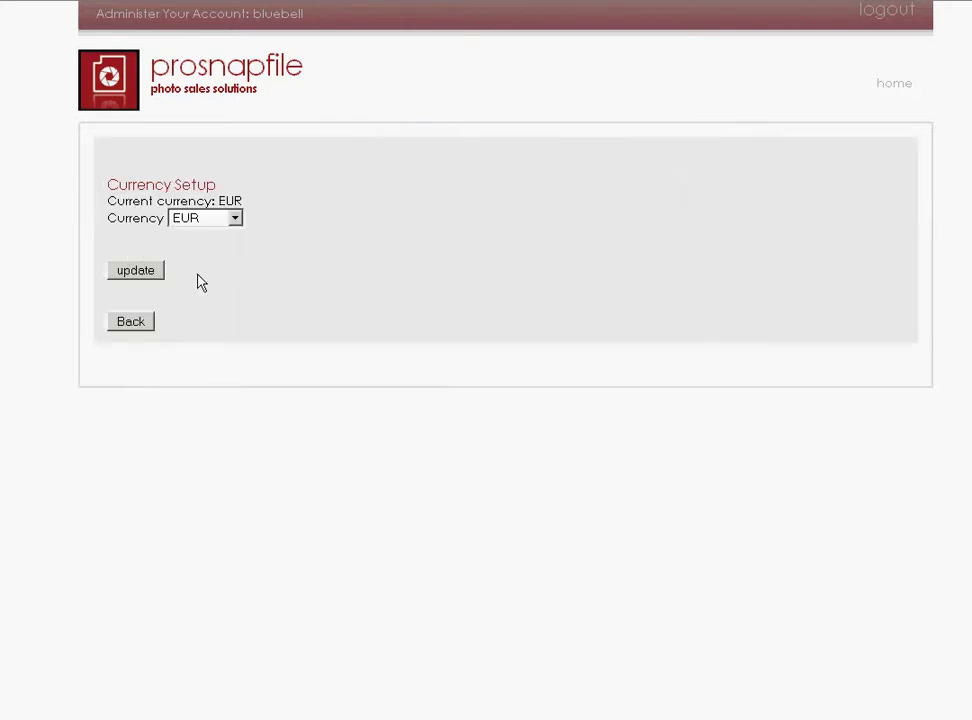
pyautogui.click(236, 219)
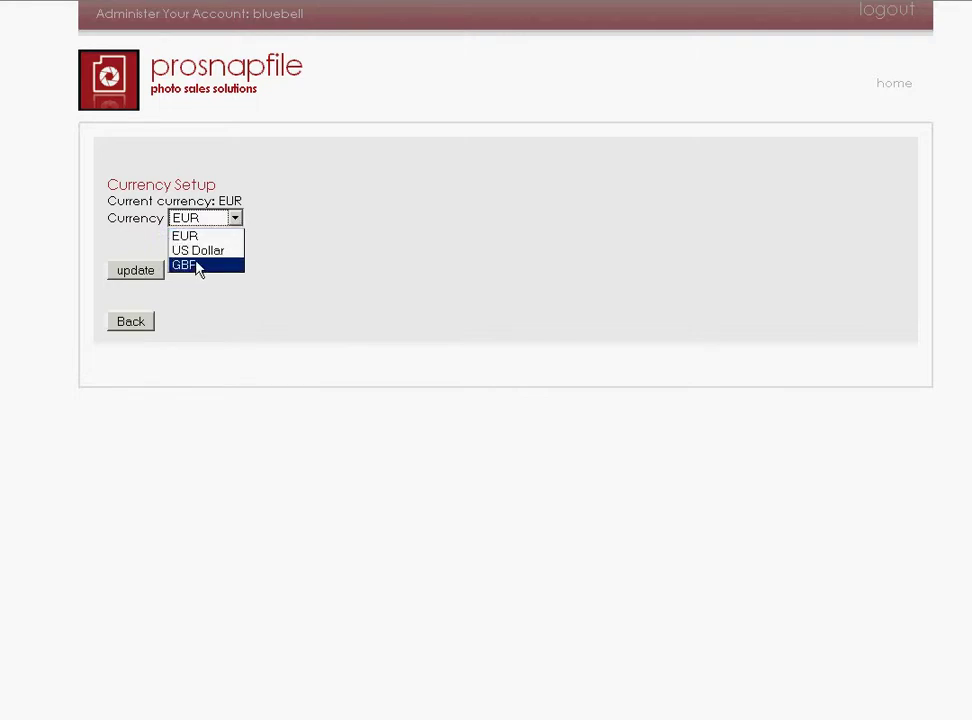
pyautogui.click(335, 265)
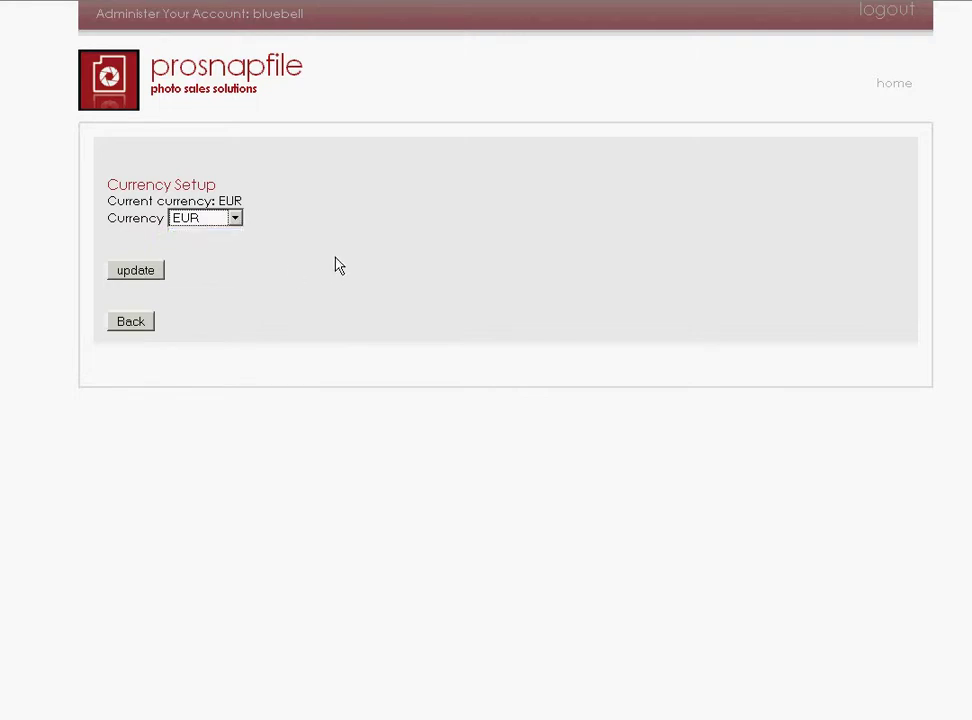
pyautogui.click(132, 325)
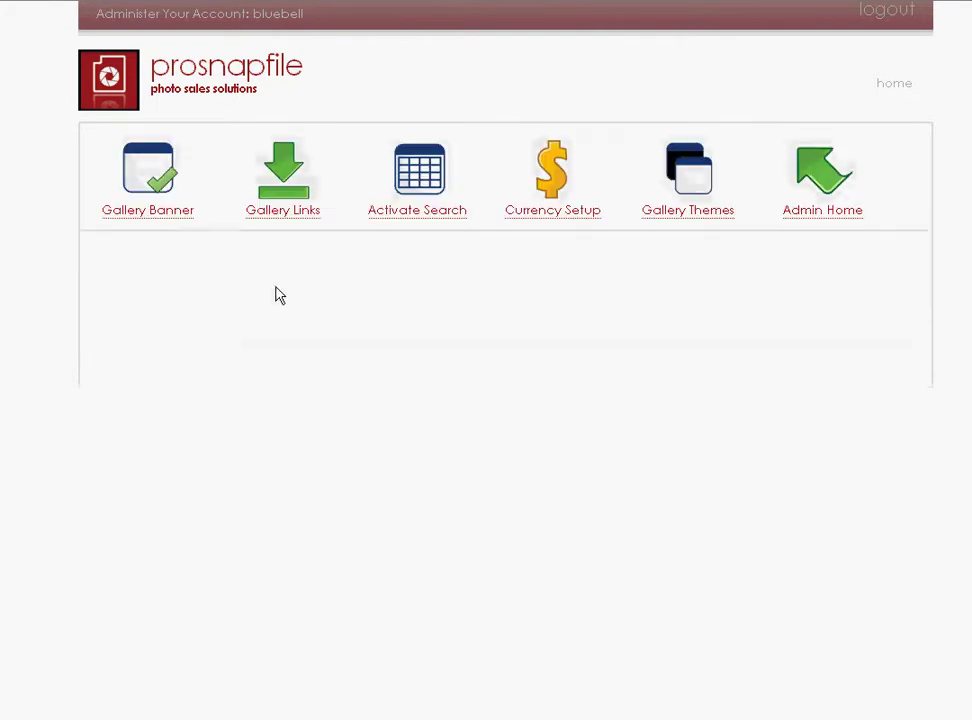
# In Gallery Themes, choose Theme1 for Album Theme and Gallery Theme, then update.
pyautogui.click(693, 176)
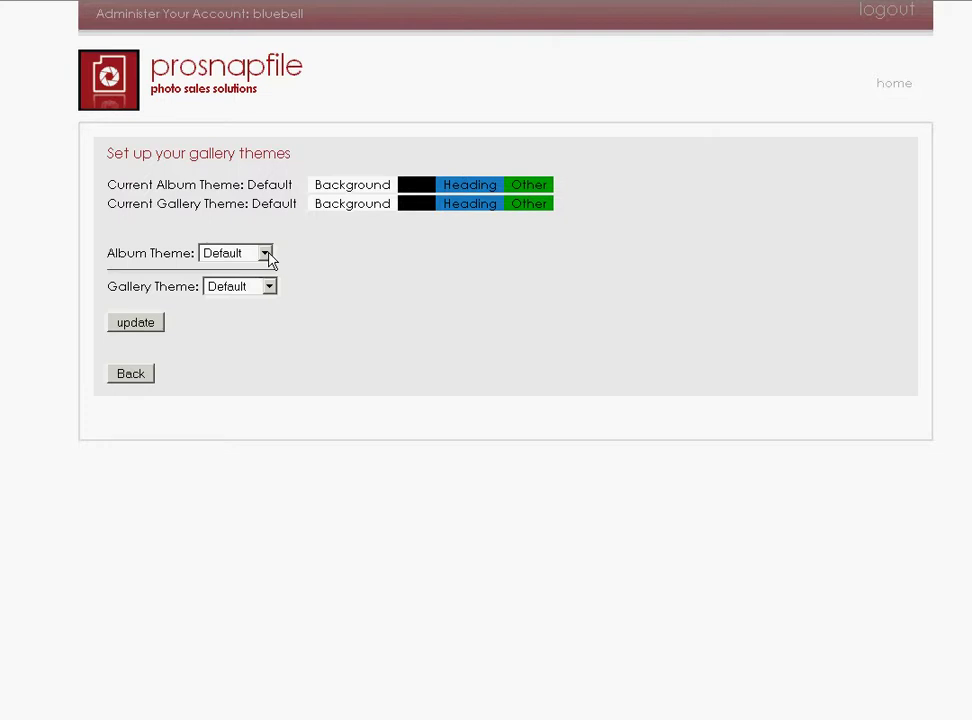
pyautogui.click(265, 254)
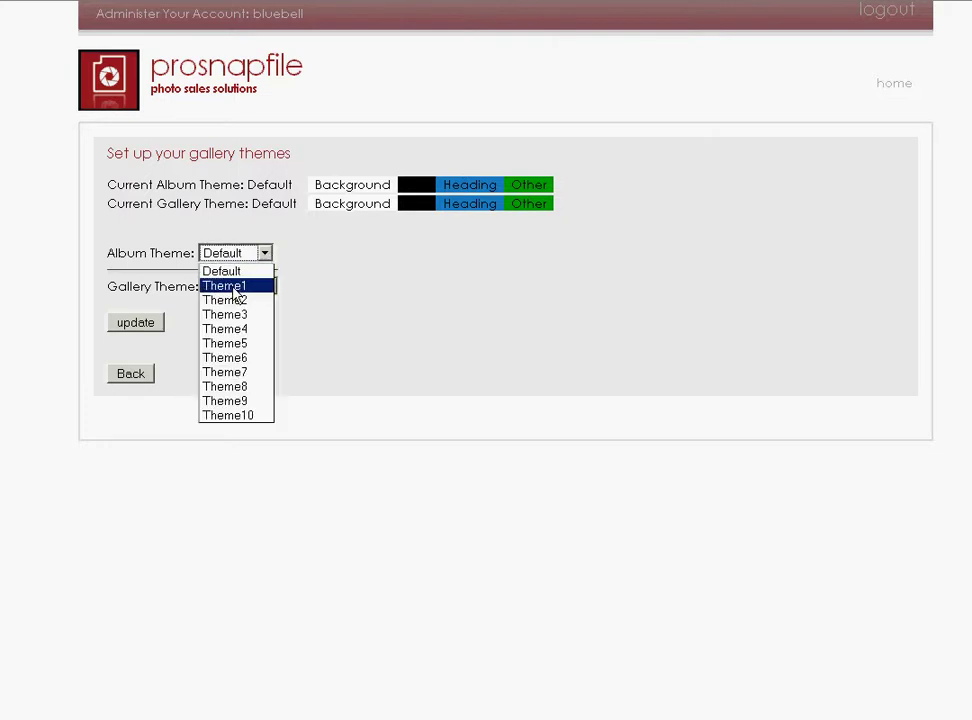
pyautogui.click(234, 285)
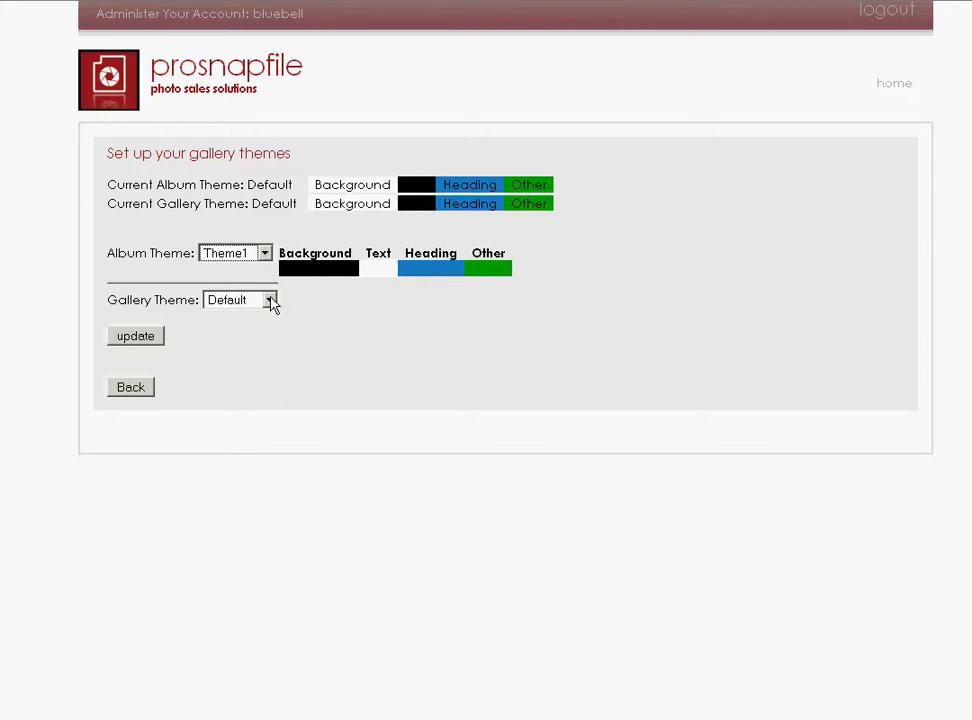
pyautogui.click(272, 304)
pyautogui.click(226, 318)
pyautogui.click(268, 300)
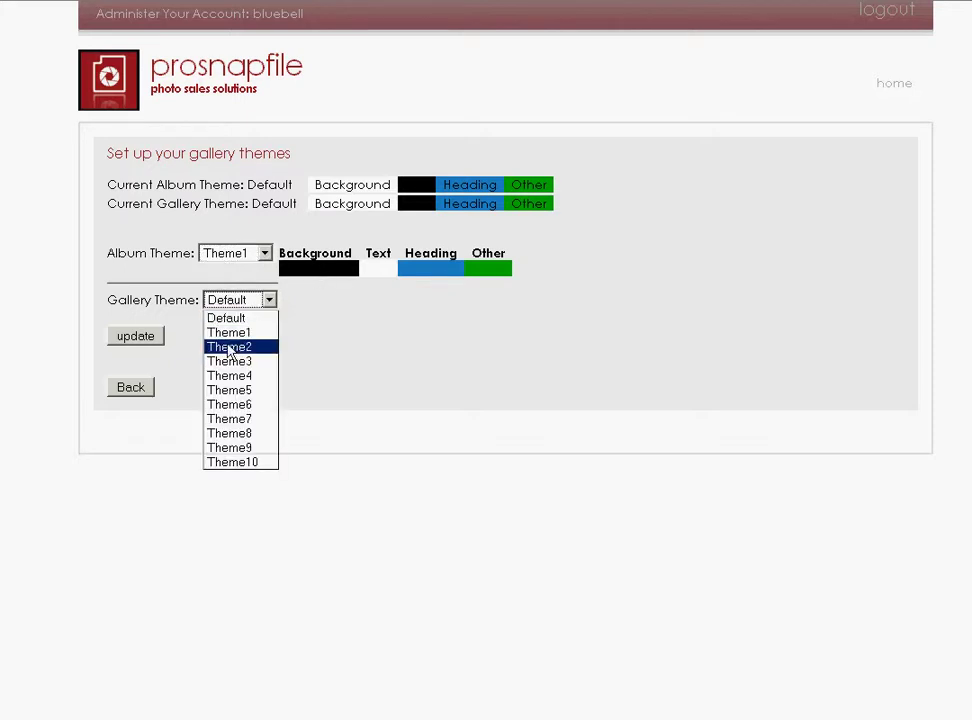
pyautogui.click(229, 347)
pyautogui.click(265, 254)
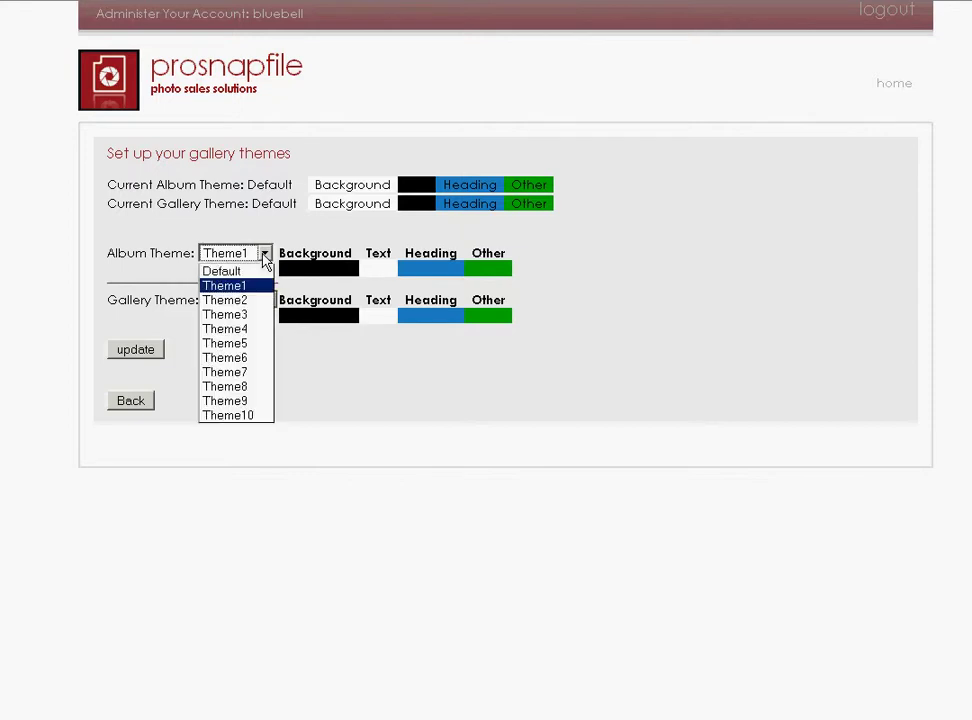
pyautogui.click(358, 369)
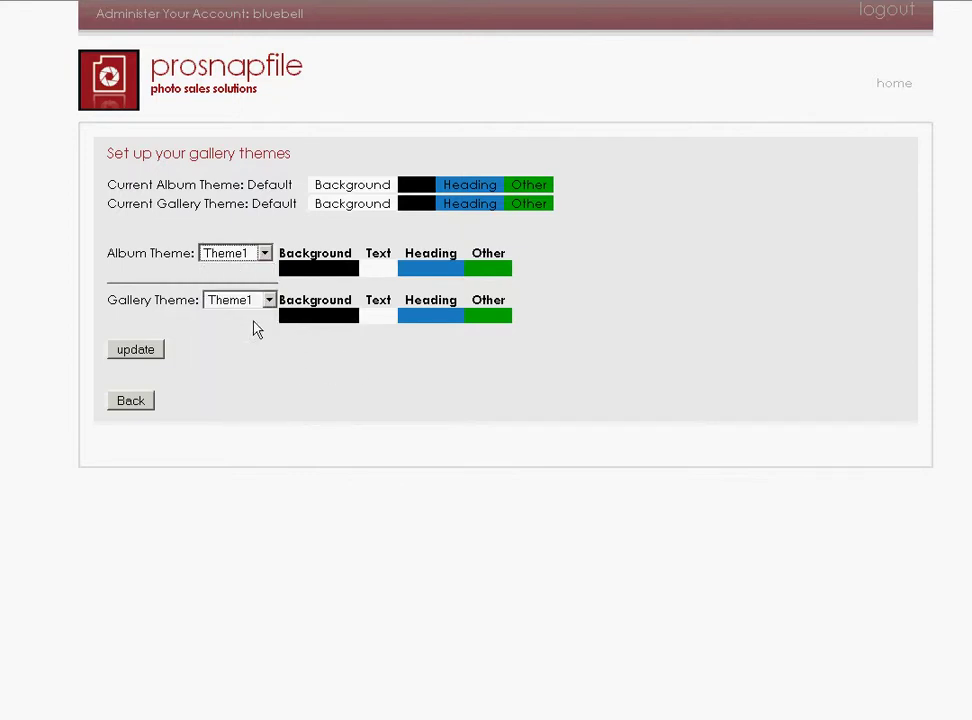
pyautogui.click(133, 352)
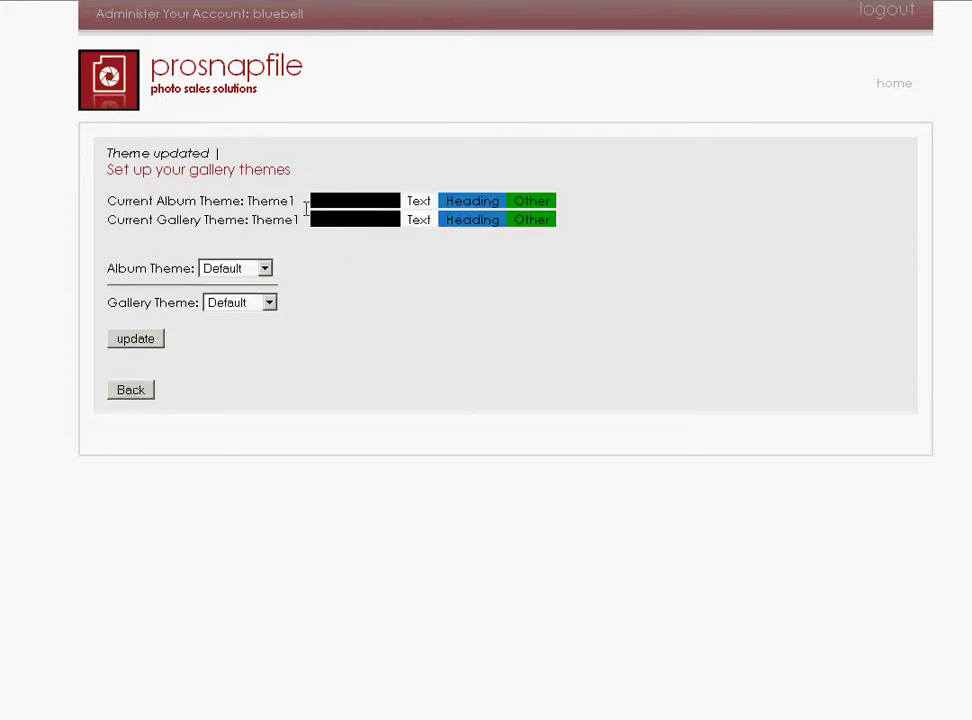
# Preview the black Theme1 gallery page, then set both theme dropdowns to Default and update.
pyautogui.hotkey('alt', 'Tab')
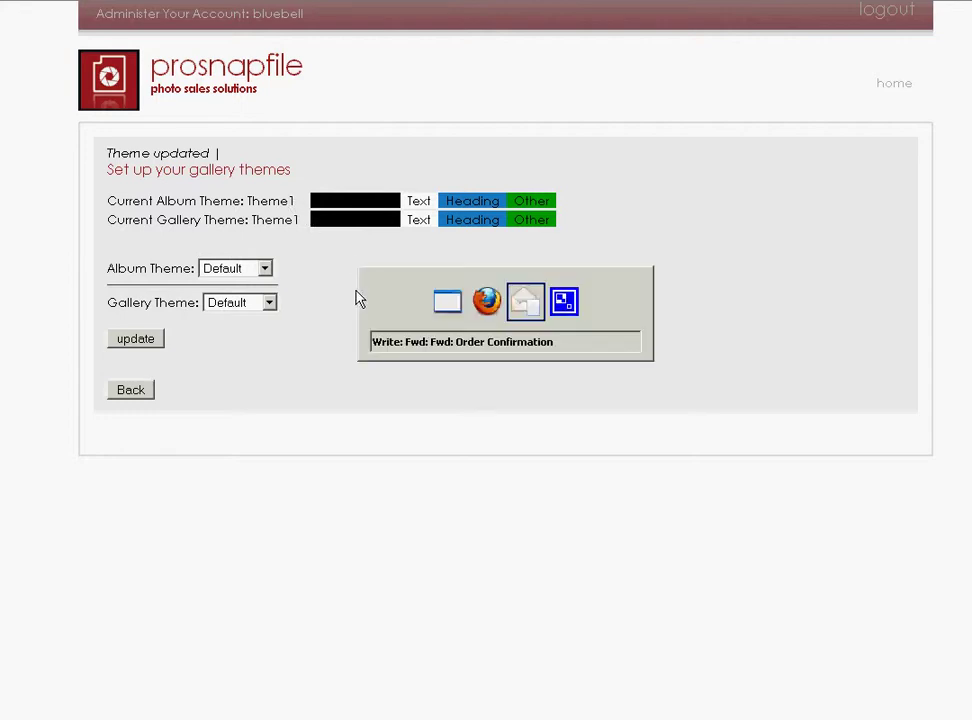
pyautogui.hotkey('alt', 'Tab')
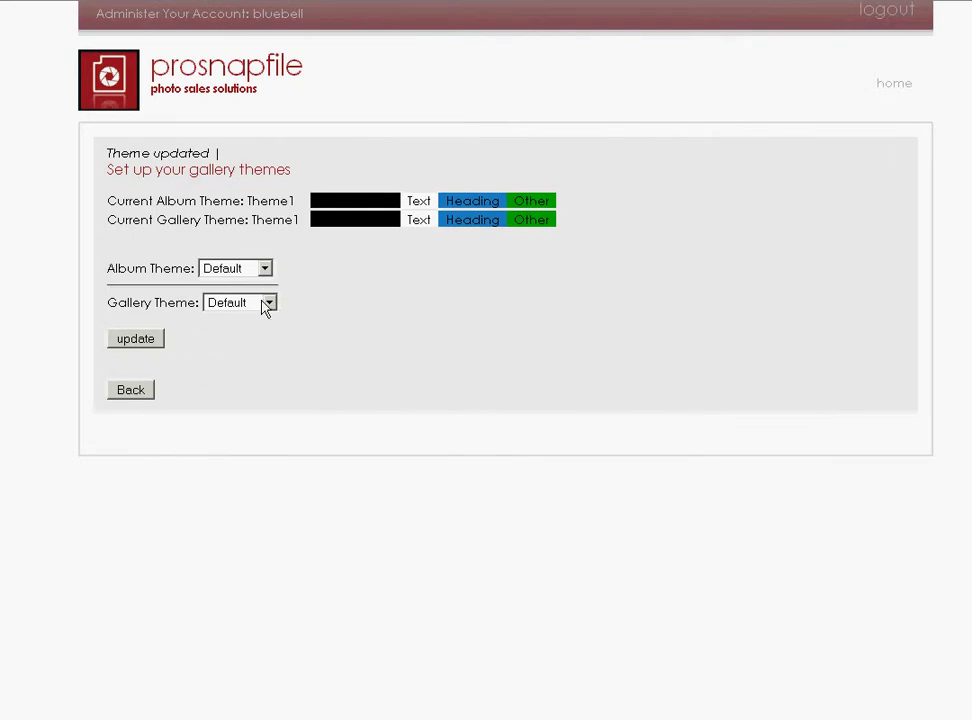
pyautogui.click(263, 269)
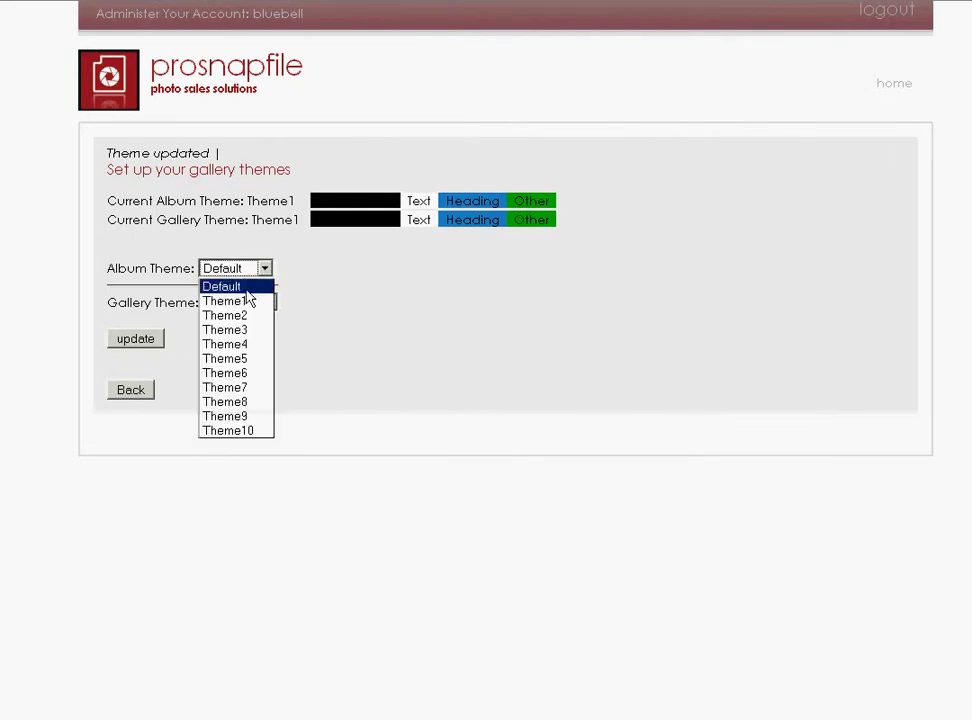
pyautogui.click(269, 302)
pyautogui.click(269, 302)
pyautogui.click(238, 320)
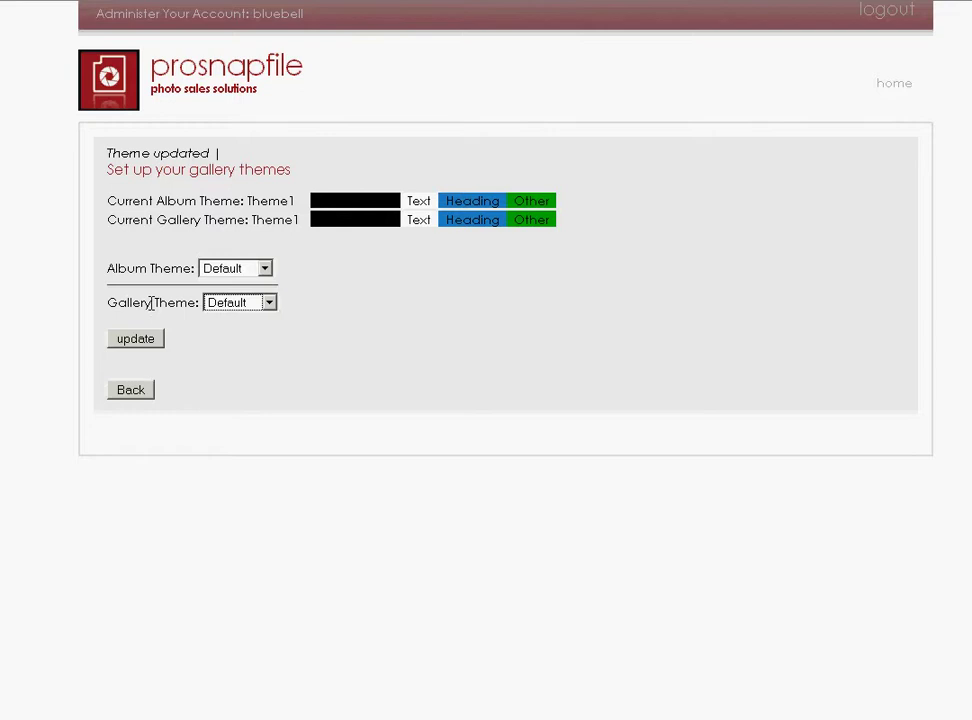
pyautogui.click(122, 341)
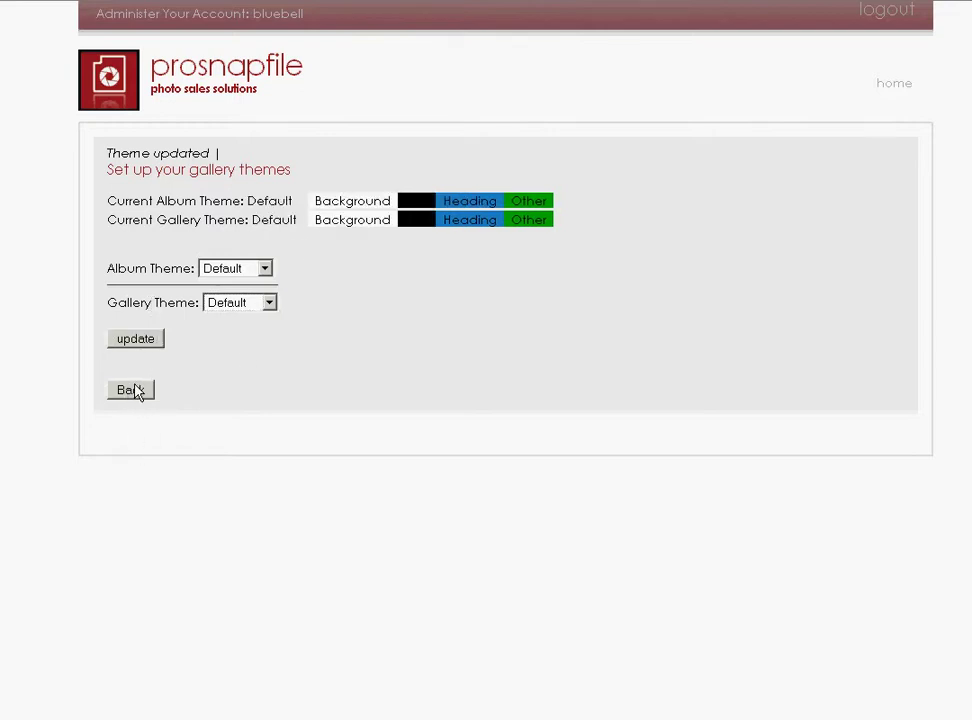
# Check the white Default gallery page, then return to the Admin Home dashboard.
pyautogui.click(130, 4)
pyautogui.click(130, 392)
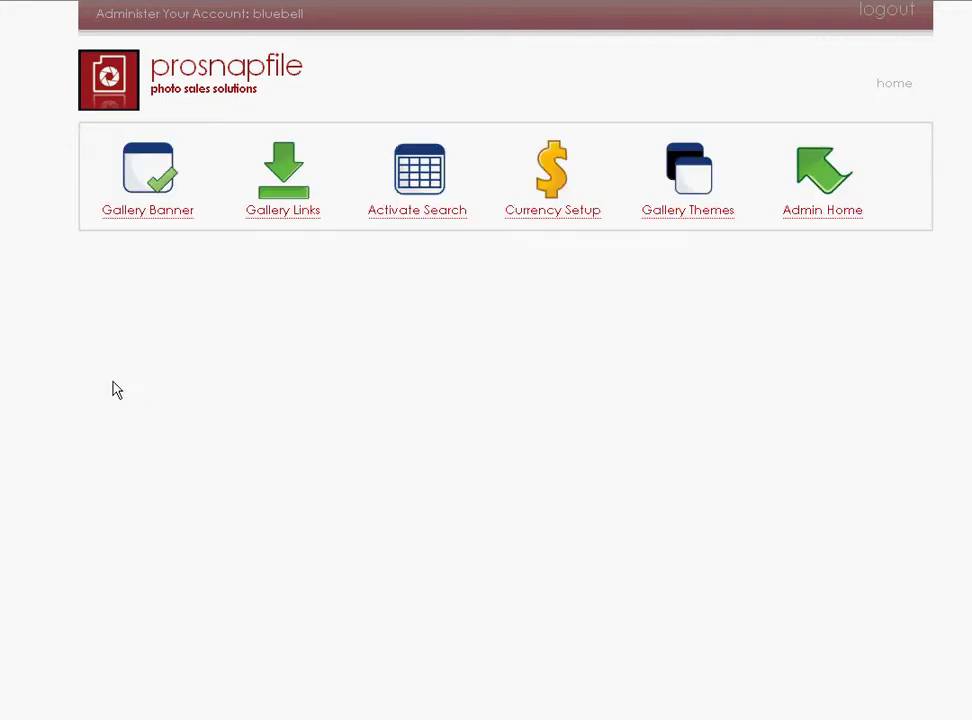
pyautogui.click(825, 179)
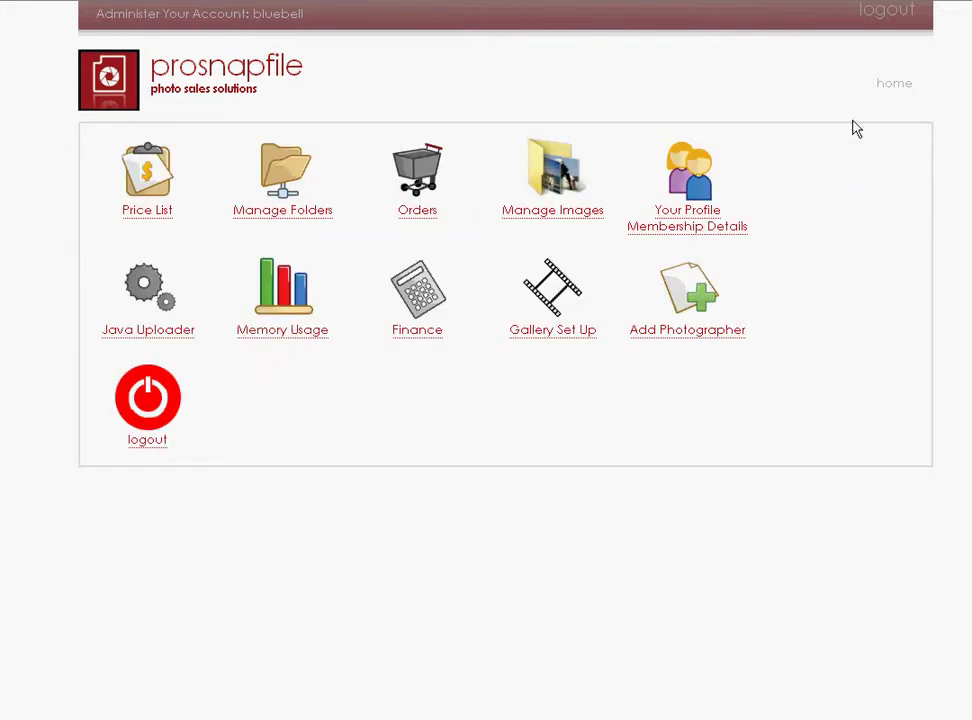
# Log out of the admin account and go to the prosnapfile home page.
pyautogui.click(889, 14)
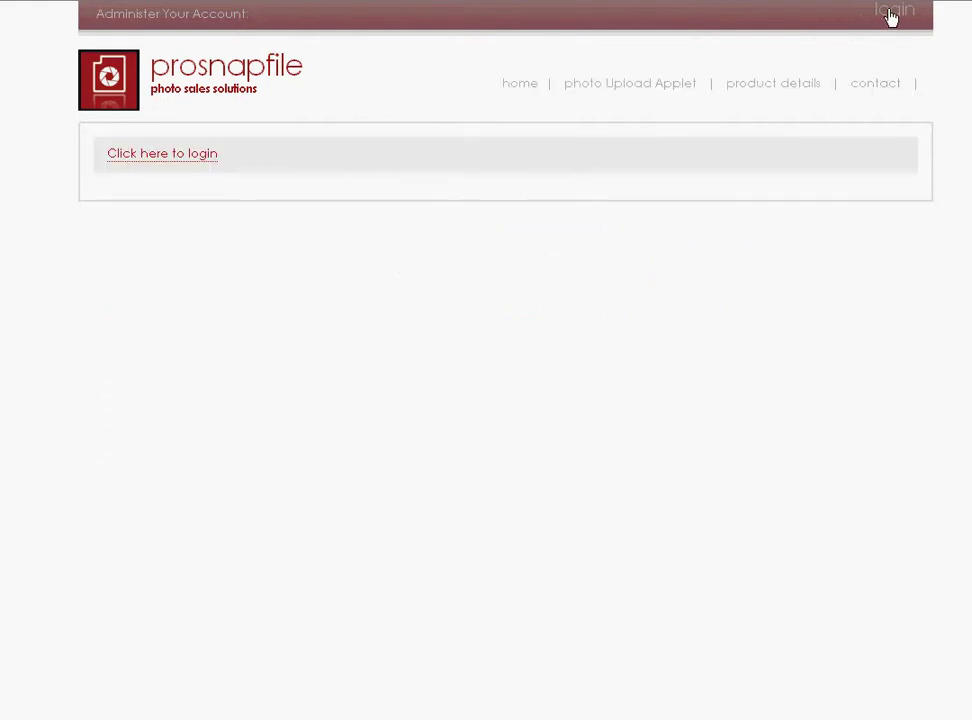
pyautogui.click(531, 87)
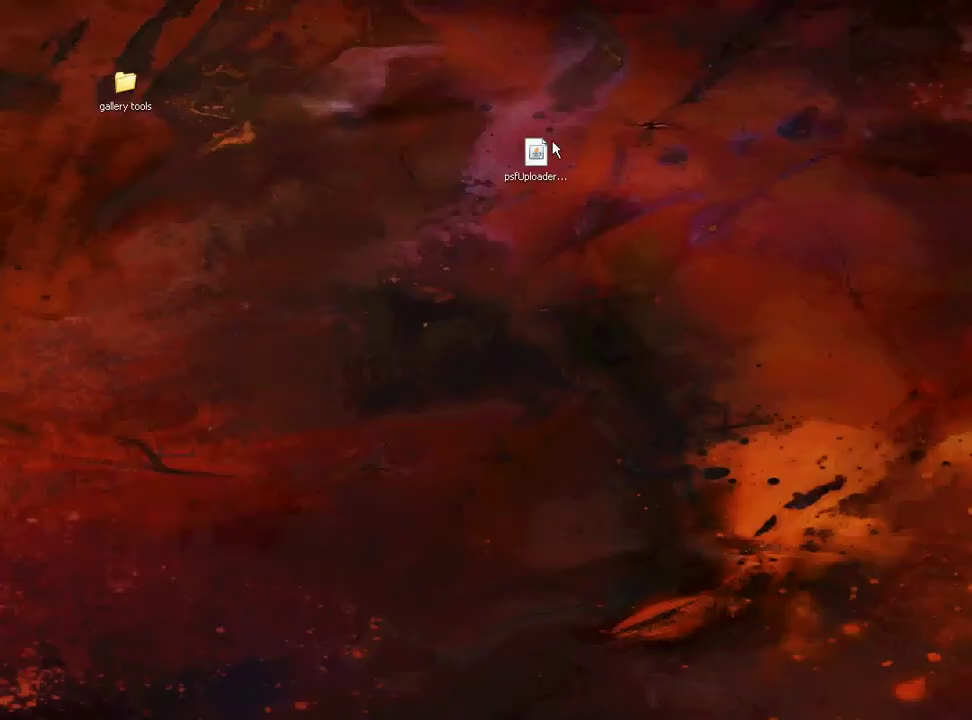
# Launch psfUploader(3).jar and copy the account password from the login-details email.
pyautogui.moveTo(553, 148); pyautogui.dragTo(500, 90)
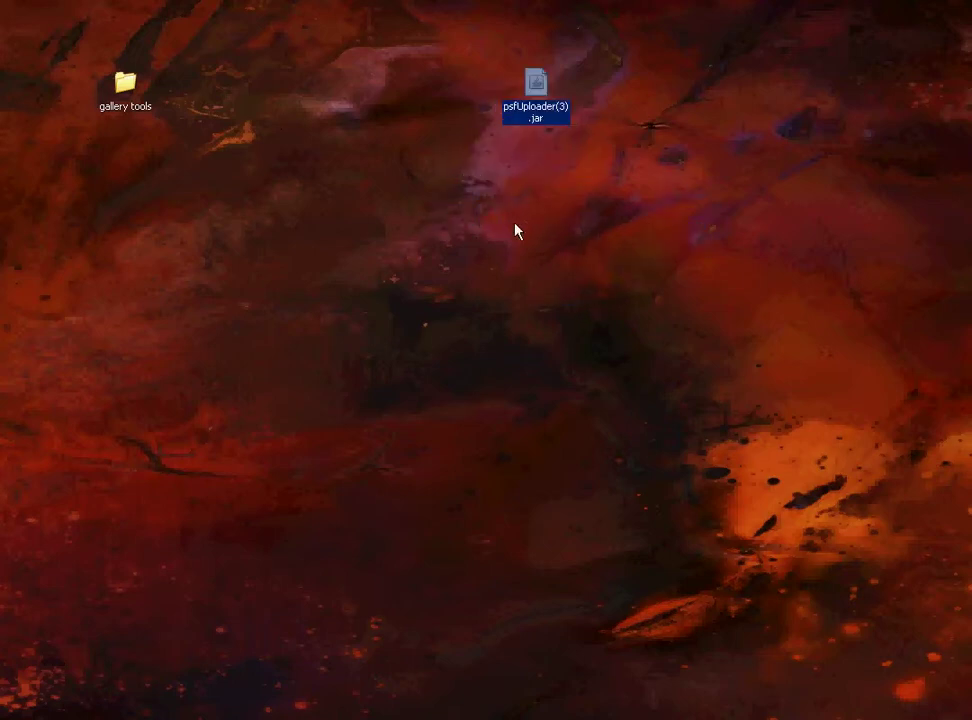
pyautogui.doubleClick(538, 84)
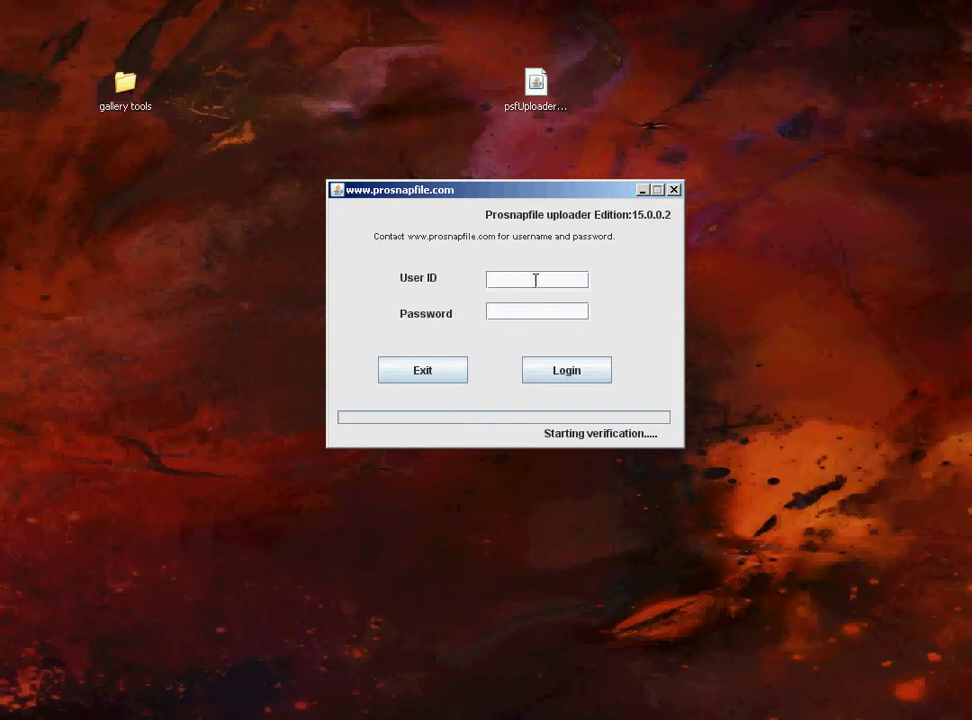
pyautogui.hotkey('alt', 'Tab')
pyautogui.hotkey('alt', 'Tab')
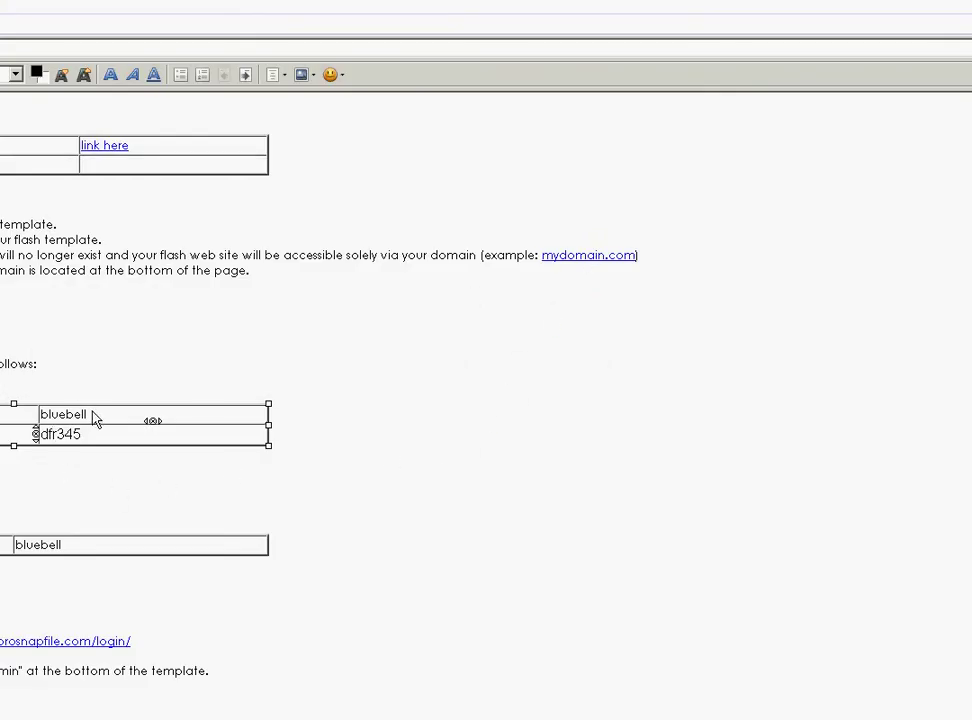
pyautogui.click(95, 420)
pyautogui.moveTo(82, 434); pyautogui.dragTo(40, 434)
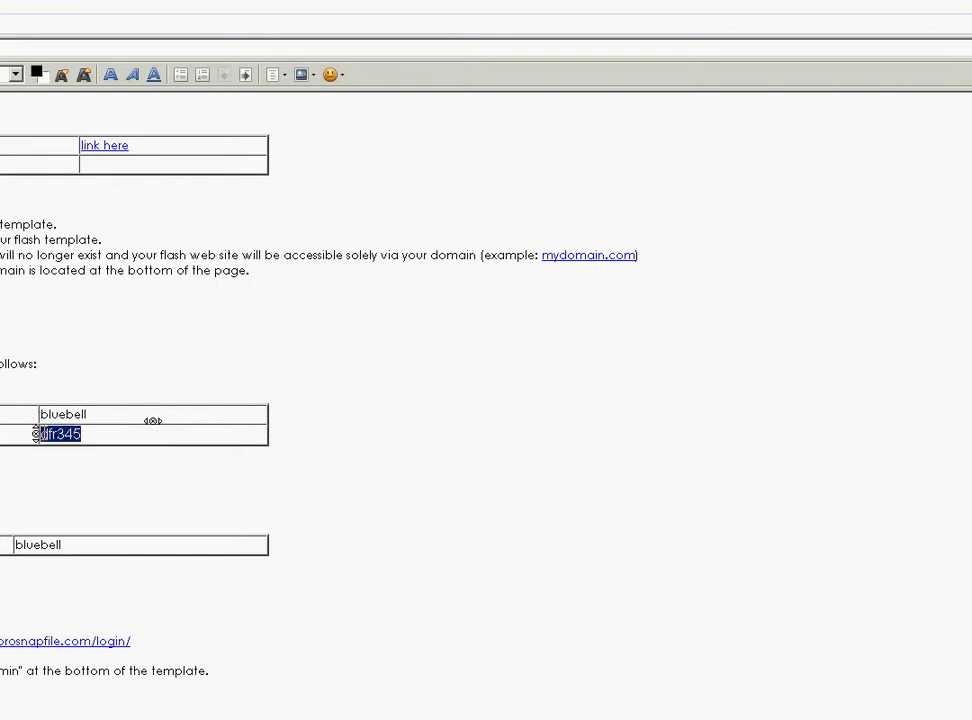
pyautogui.hotkey('alt', 'Tab')
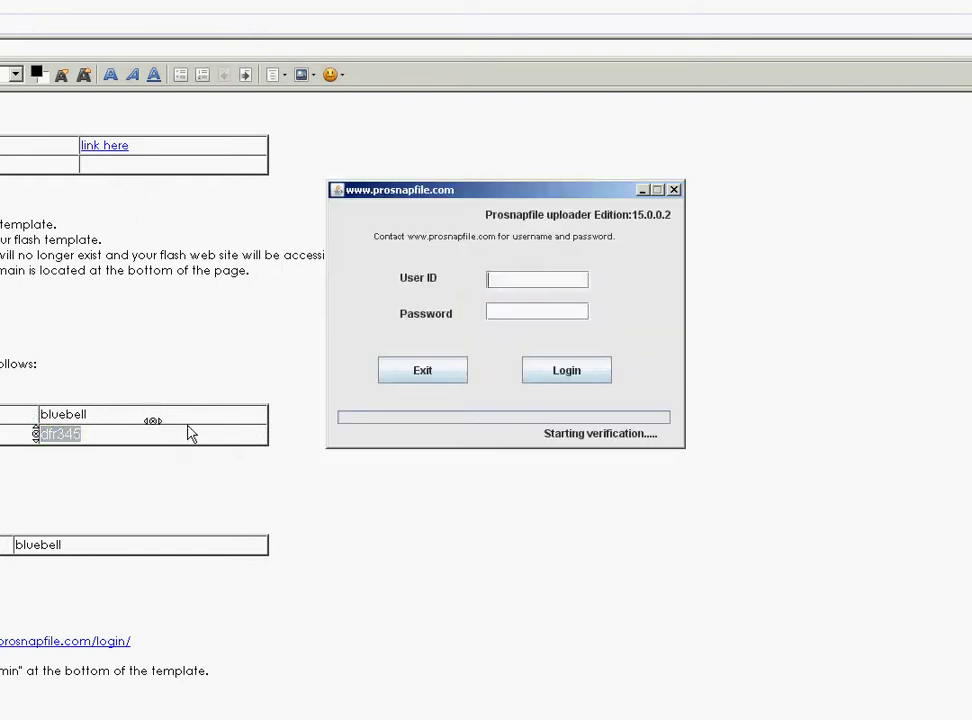
# Enter the account's user ID, paste the password and log in.
pyautogui.write('bluebll')
pyautogui.press('BackSpace')
pyautogui.press('BackSpace')
pyautogui.write('ell')
pyautogui.hotkey('ctrl', 'v')
pyautogui.click(567, 376)
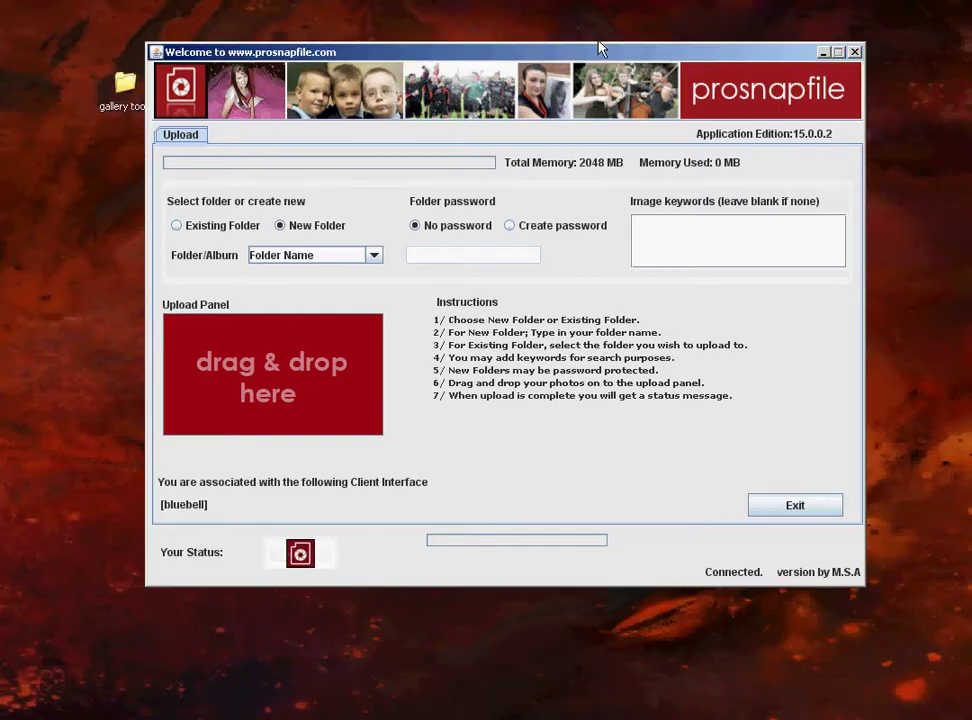
# Name the new album folder 'sample' with no password, then show the desktop.
pyautogui.moveTo(601, 45); pyautogui.dragTo(608, 15)
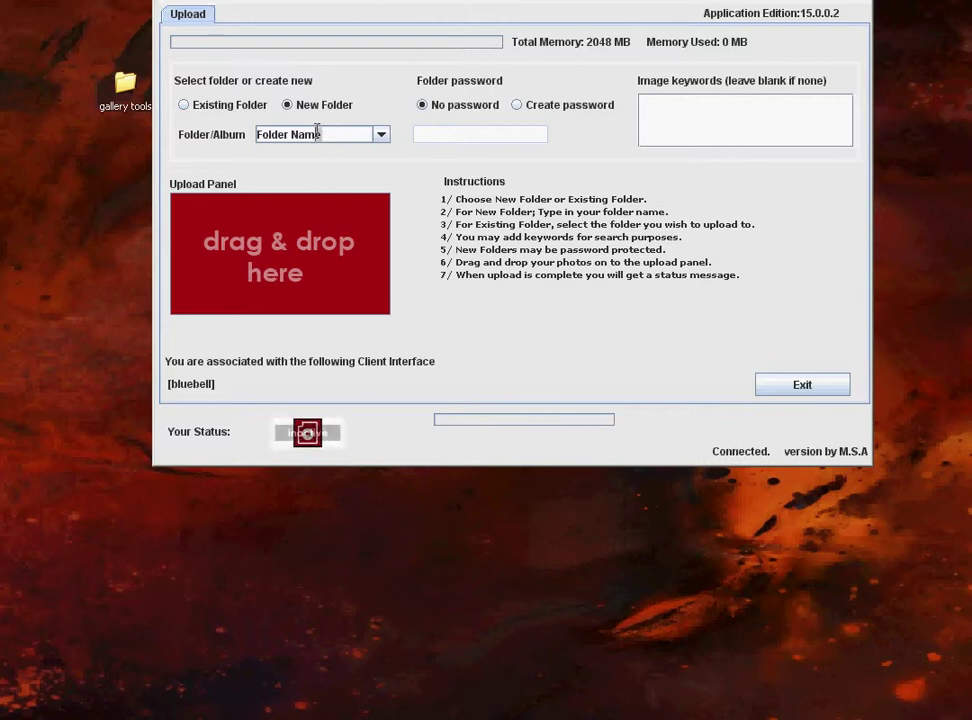
pyautogui.moveTo(320, 133); pyautogui.dragTo(140, 130)
pyautogui.write('sample')
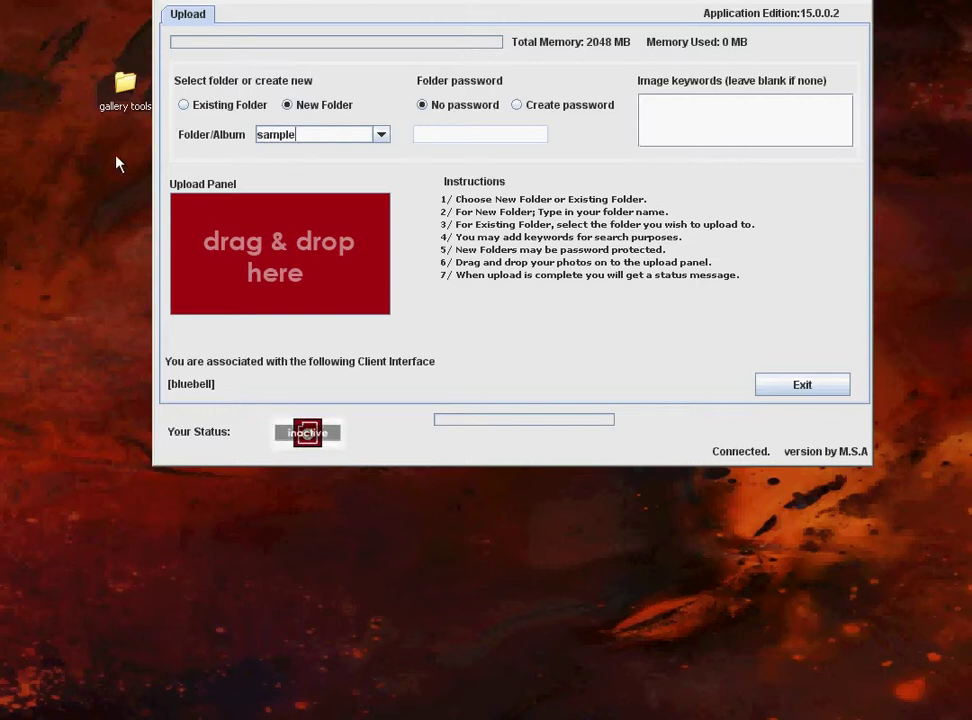
pyautogui.hotkey('alt', 'Tab')
pyautogui.hotkey('alt', 'Tab')
pyautogui.hotkey('alt', 'Tab')
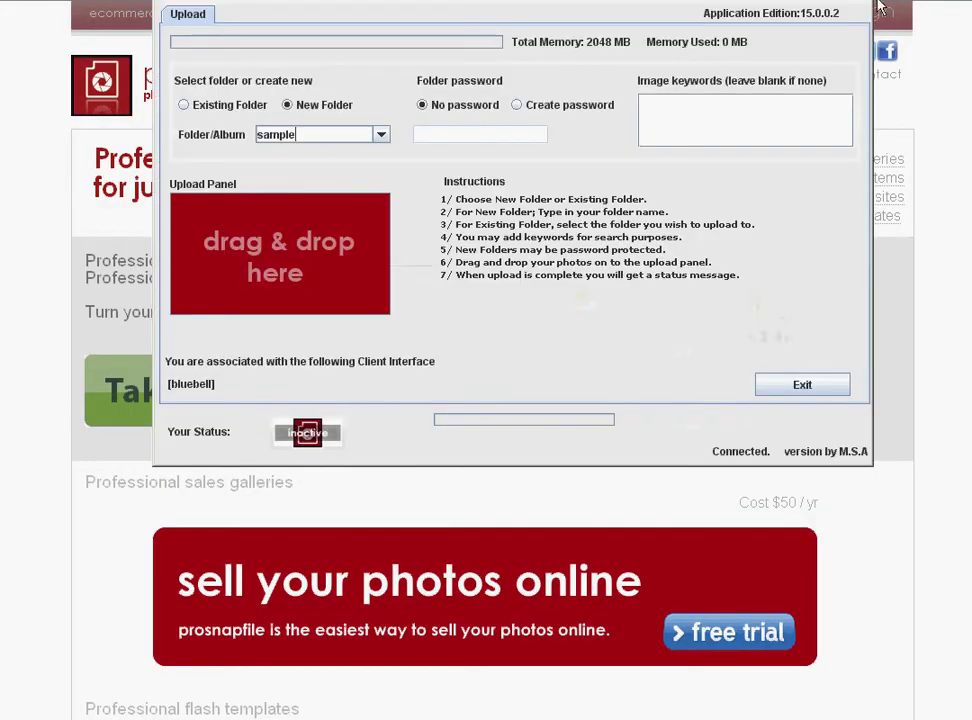
pyautogui.press('super+d')
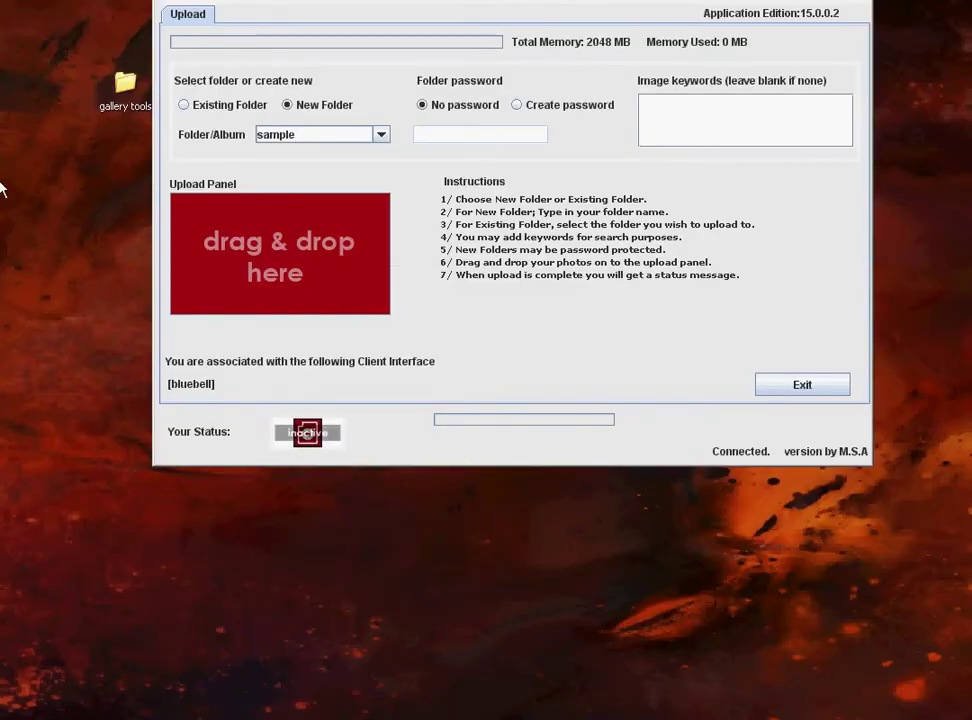
# Open gallery tools > album1, select all photos and view them as thumbnails.
pyautogui.doubleClick(128, 88)
pyautogui.doubleClick(30, 298)
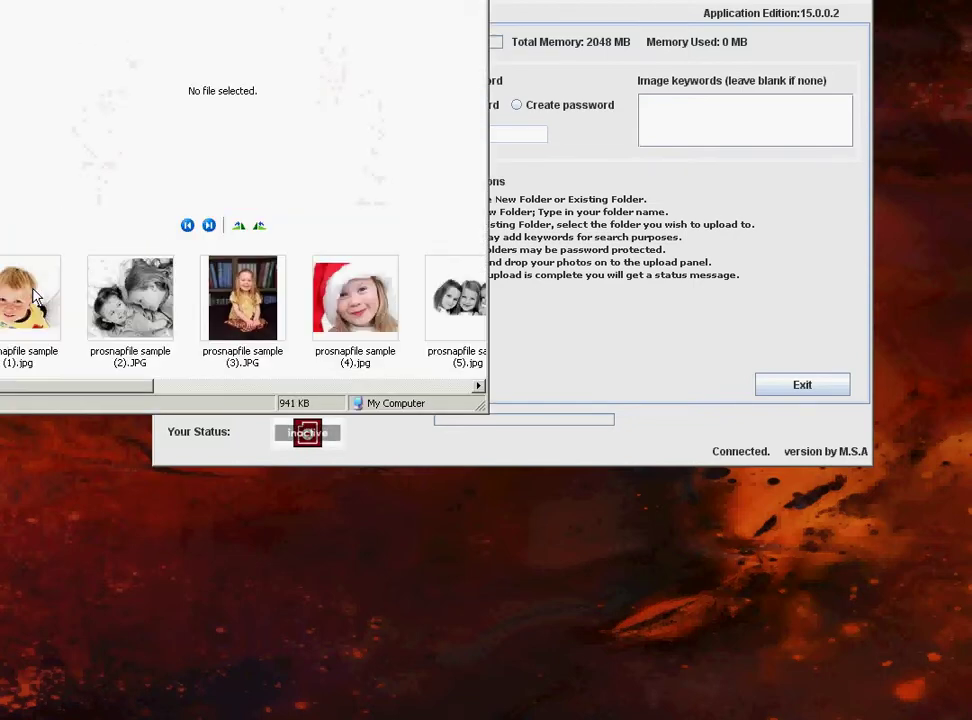
pyautogui.click(25, 280)
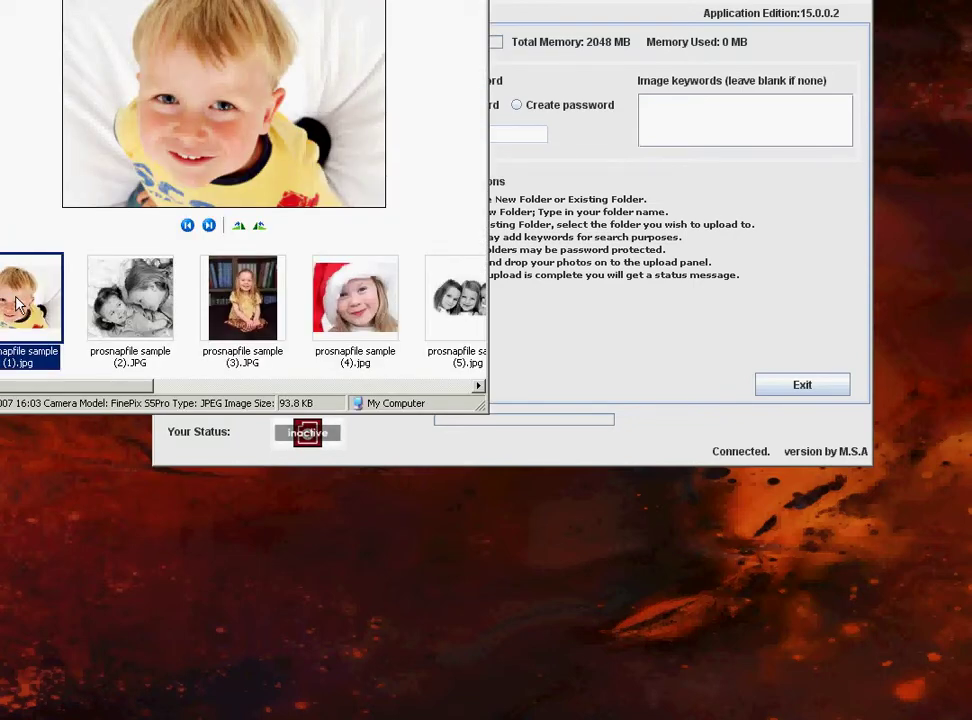
pyautogui.hotkey('ctrl', 'a')
pyautogui.click(60, 1)
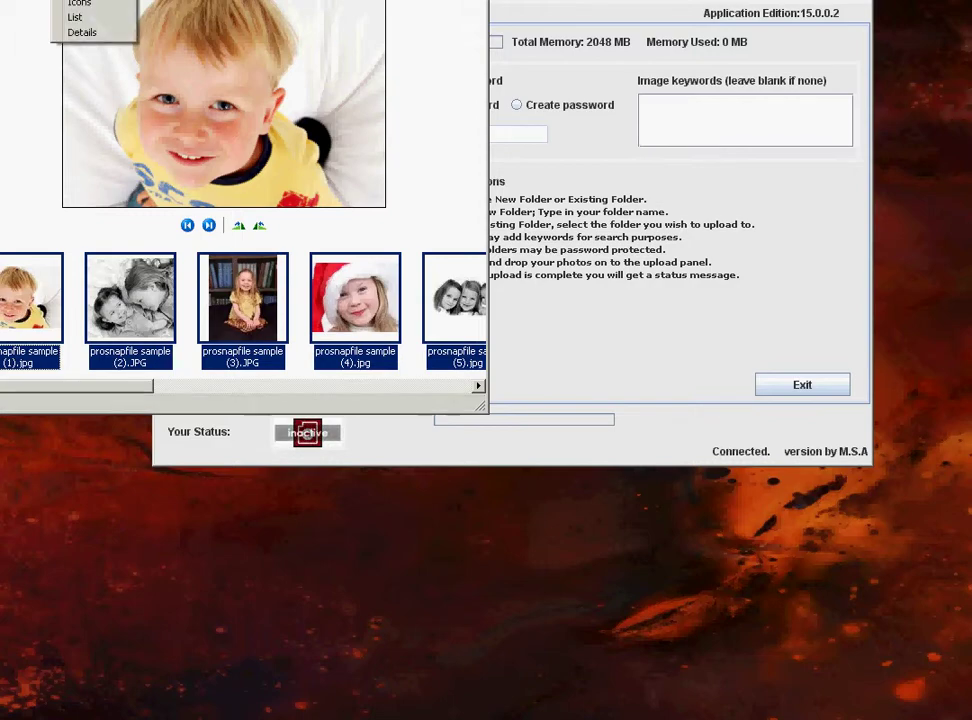
pyautogui.click(60, 1)
# Drag the selected album1 photos onto the uploader's drag & drop panel.
pyautogui.moveTo(300, 5); pyautogui.dragTo(32, 0)
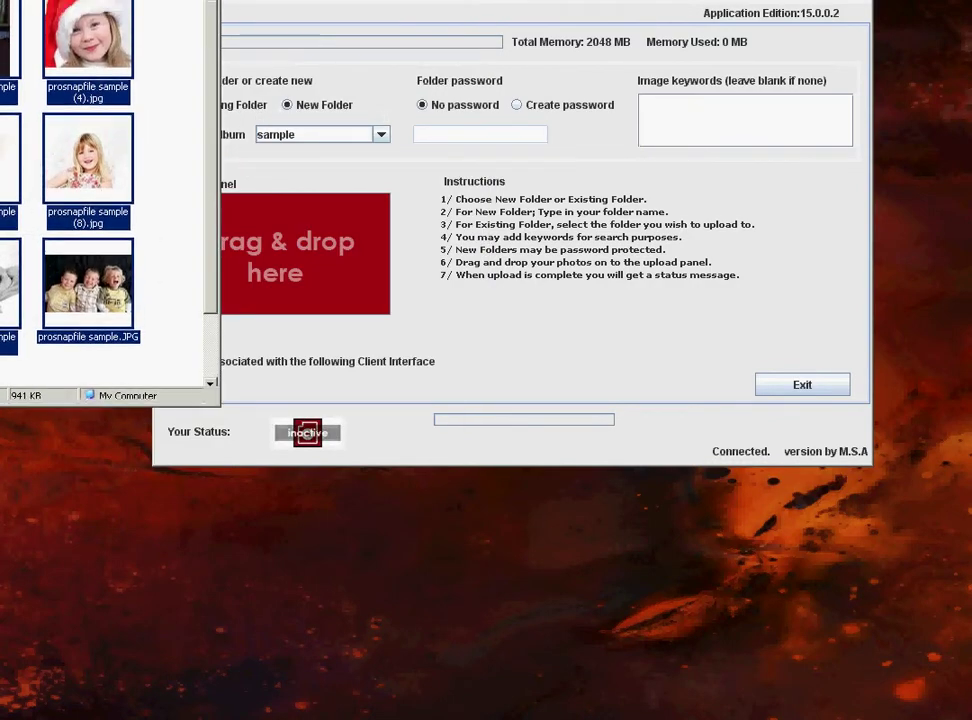
pyautogui.moveTo(130, 0); pyautogui.dragTo(390, 17)
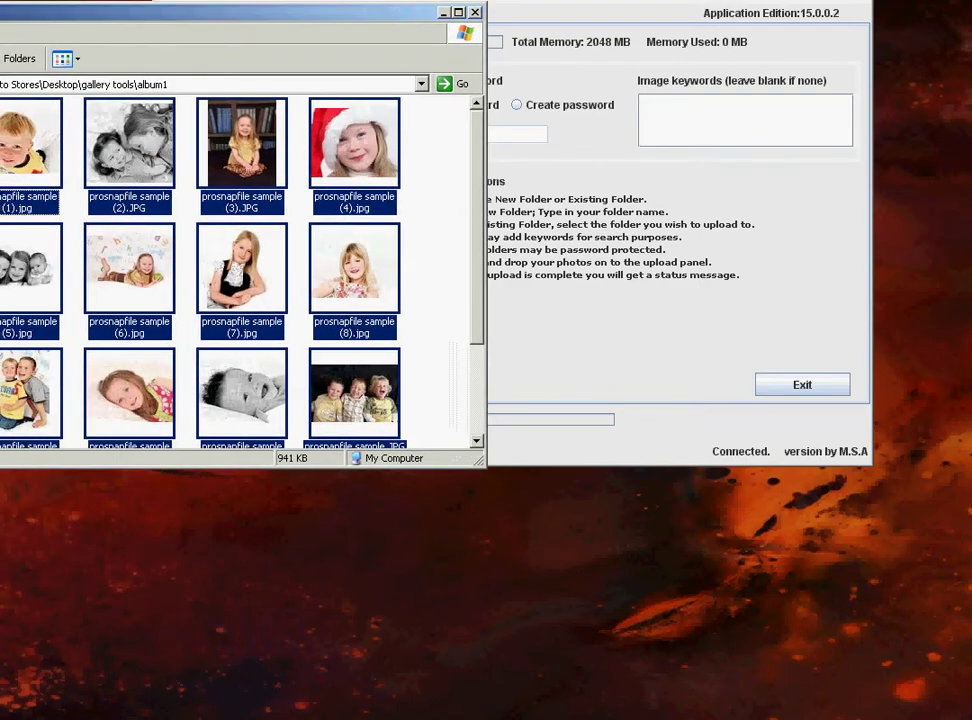
pyautogui.click(775, 5)
pyautogui.moveTo(772, 5); pyautogui.dragTo(750, 17)
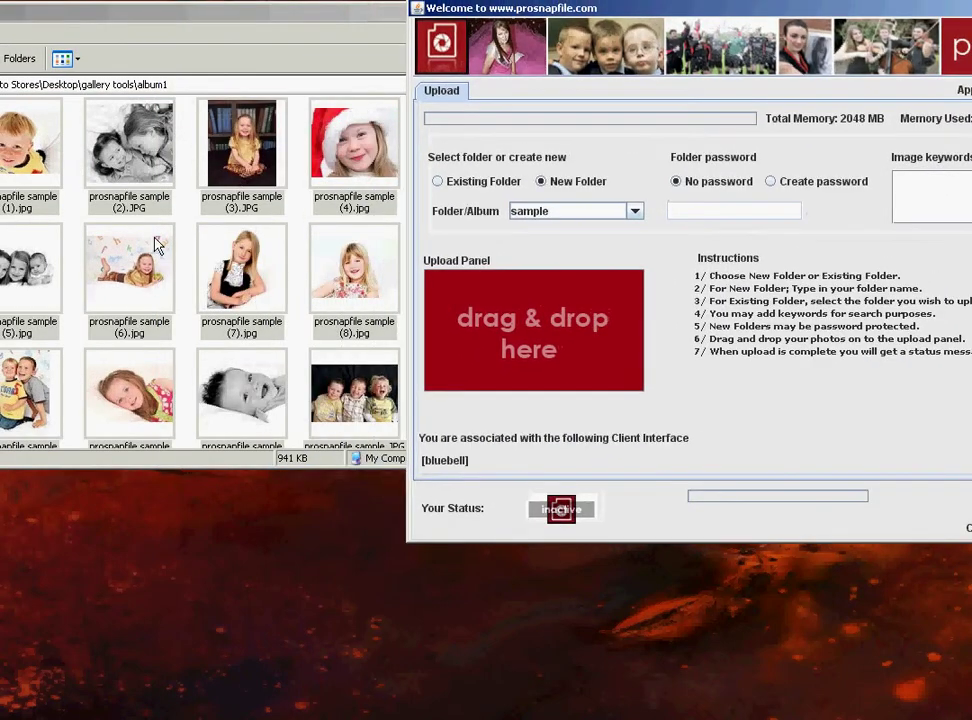
pyautogui.moveTo(150, 180); pyautogui.dragTo(540, 387)
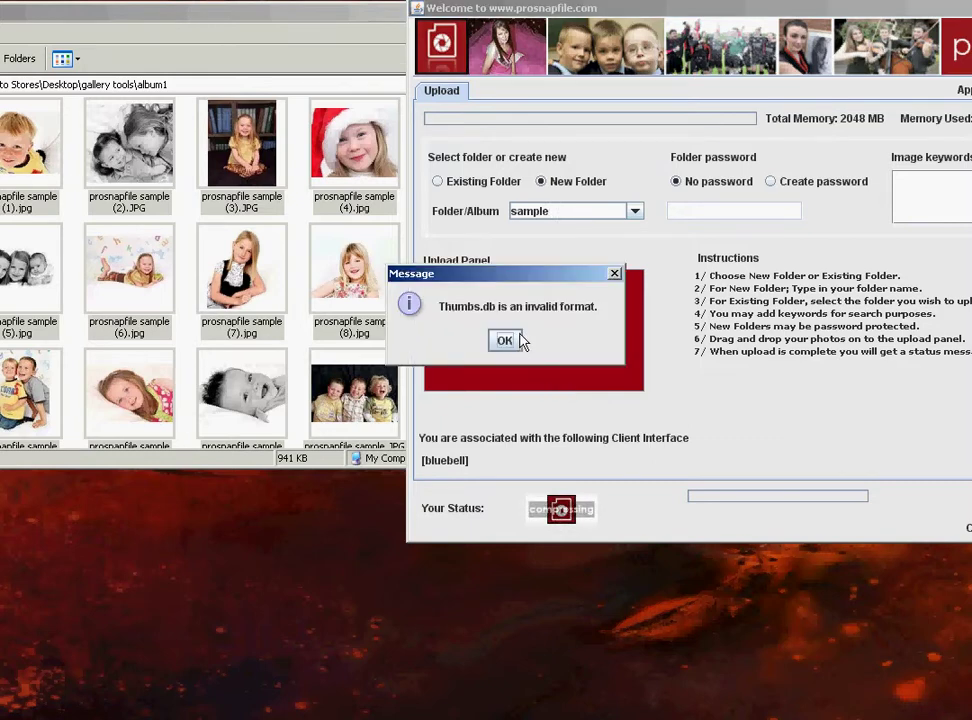
# Dismiss the Thumbs.db warning, allow internet access, confirm the album1 upload is done, and close the uploader.
pyautogui.click(514, 340)
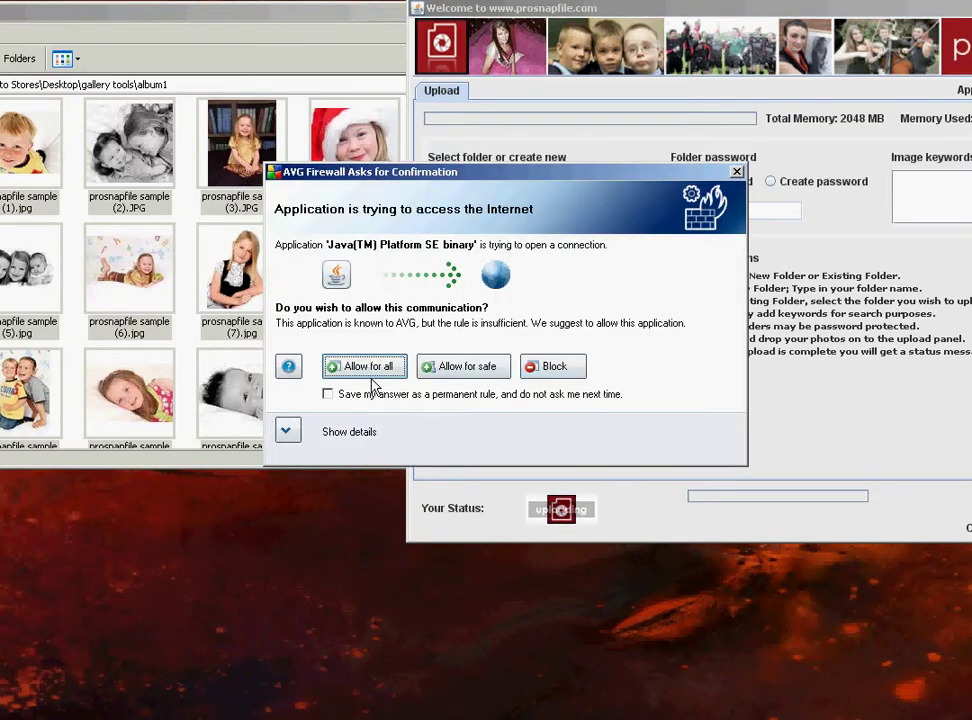
pyautogui.click(363, 366)
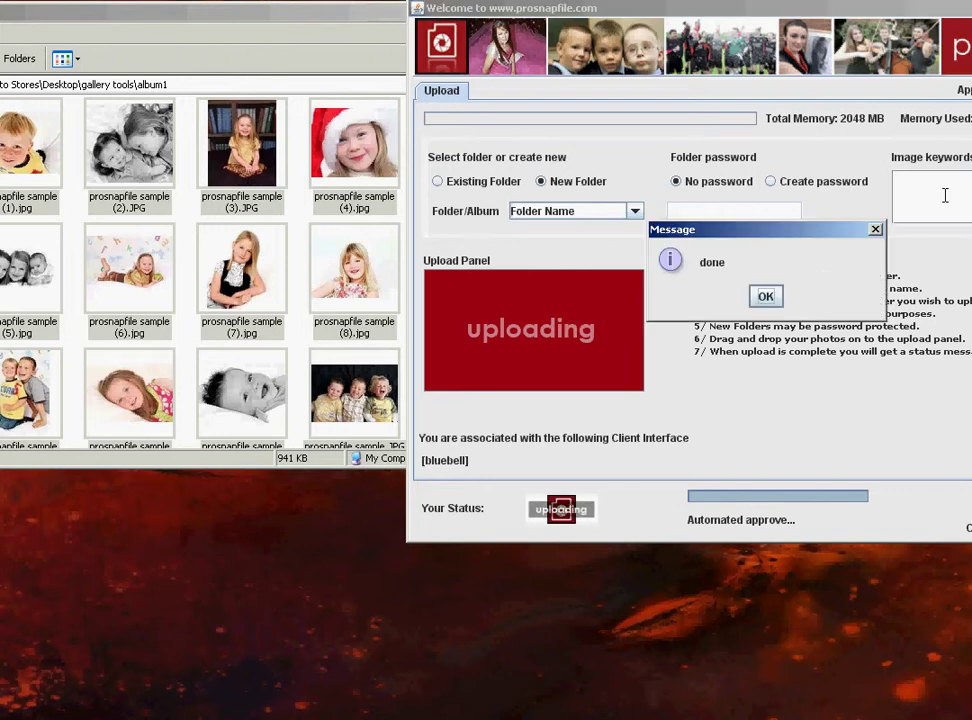
pyautogui.click(765, 295)
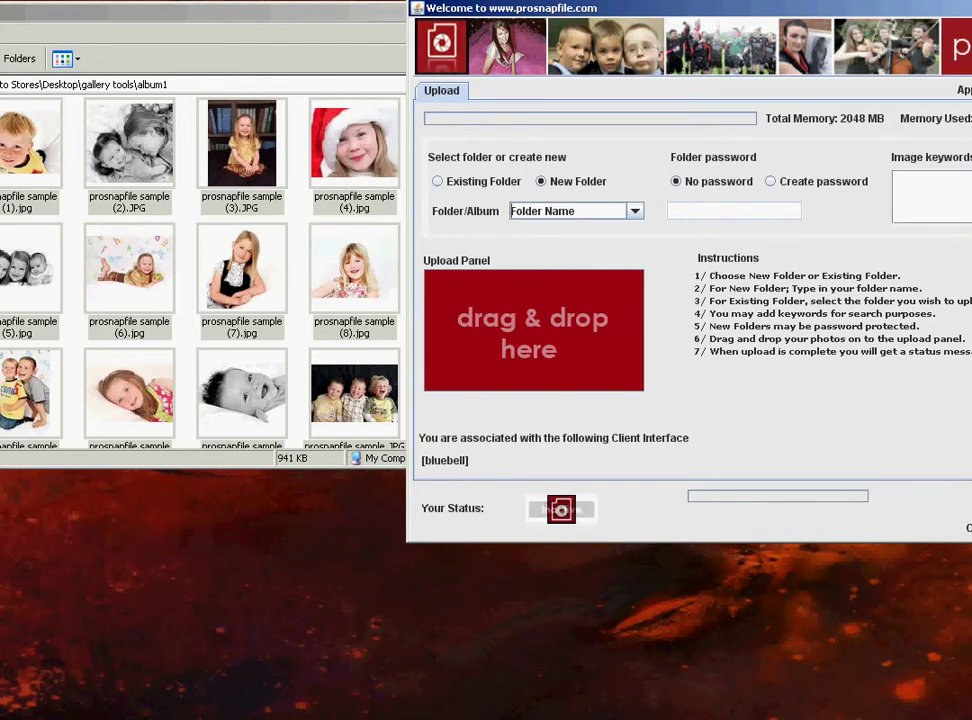
pyautogui.hotkey('alt', 'F4')
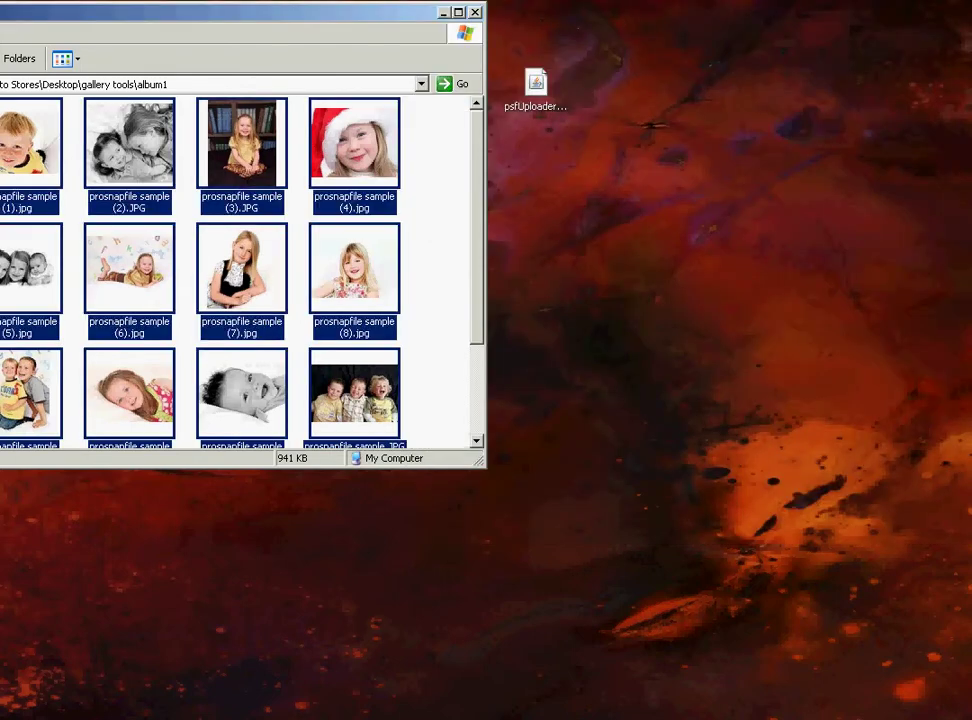
# Close the photo folder and browse the 'sample' album's 12 photos with Purchase This Image links.
pyautogui.click(475, 14)
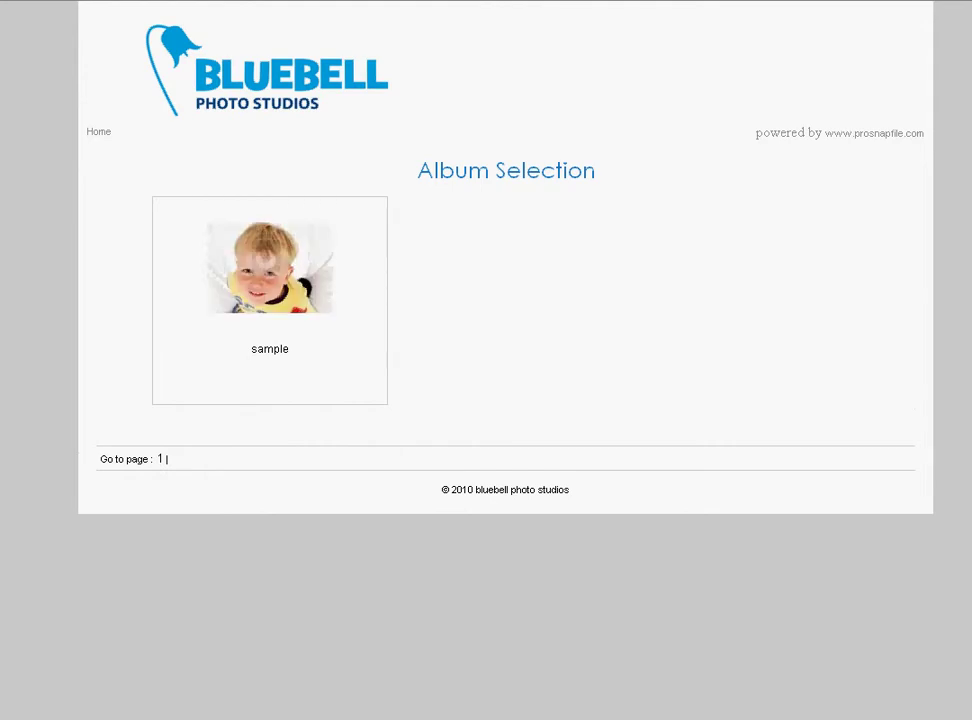
pyautogui.click(286, 274)
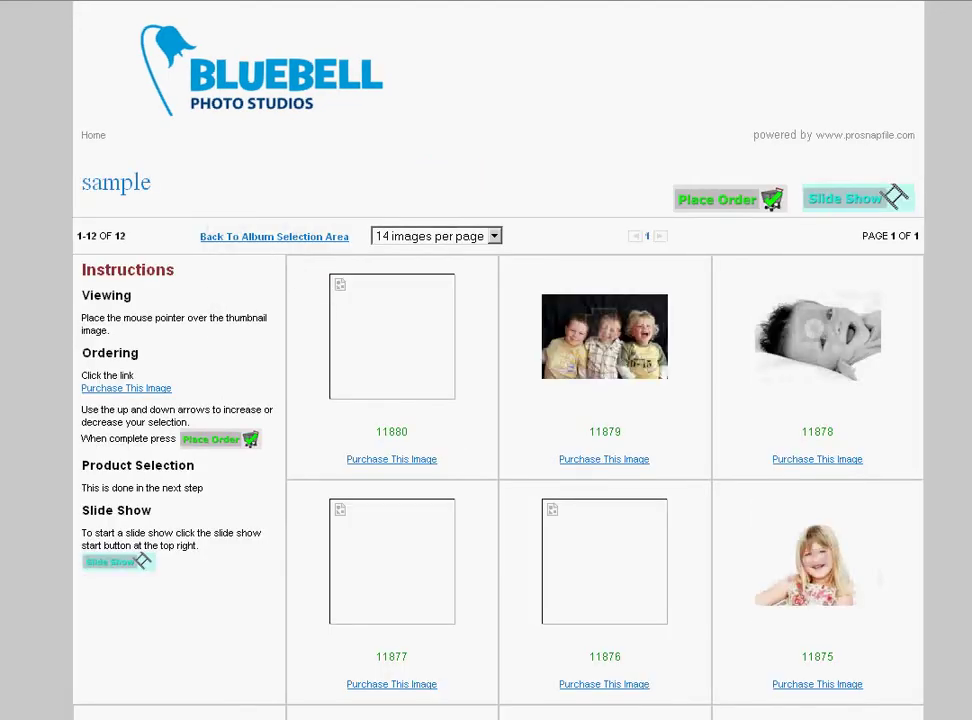
pyautogui.scroll(-5, 500, 400)
pyautogui.scroll(3, 500, 400)
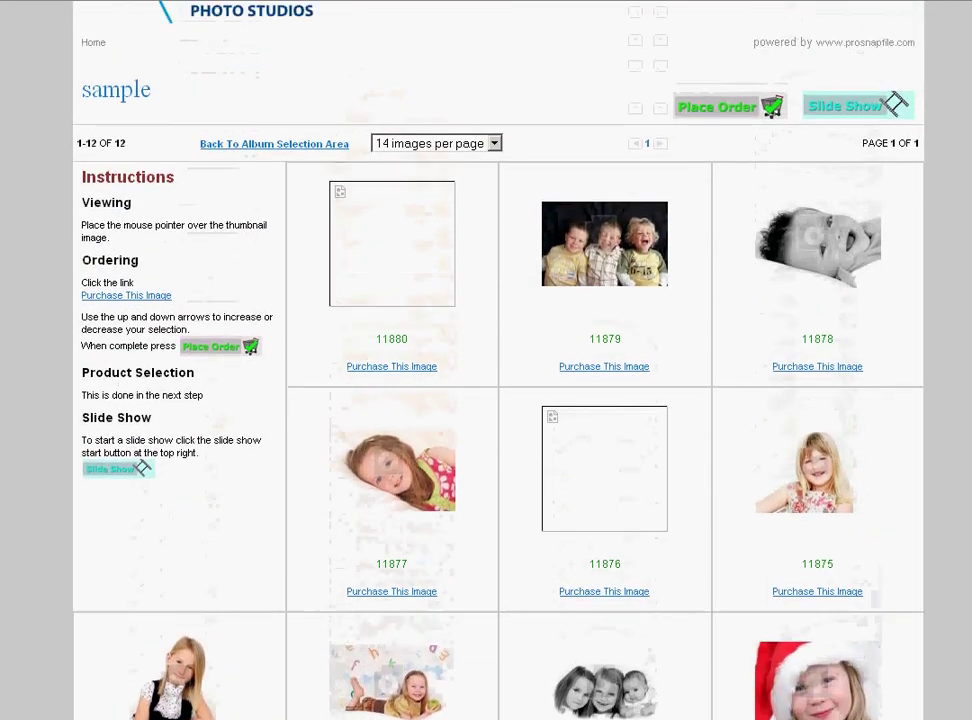
pyautogui.scroll(1, 500, 400)
pyautogui.scroll(-4, 500, 400)
pyautogui.scroll(3, 500, 400)
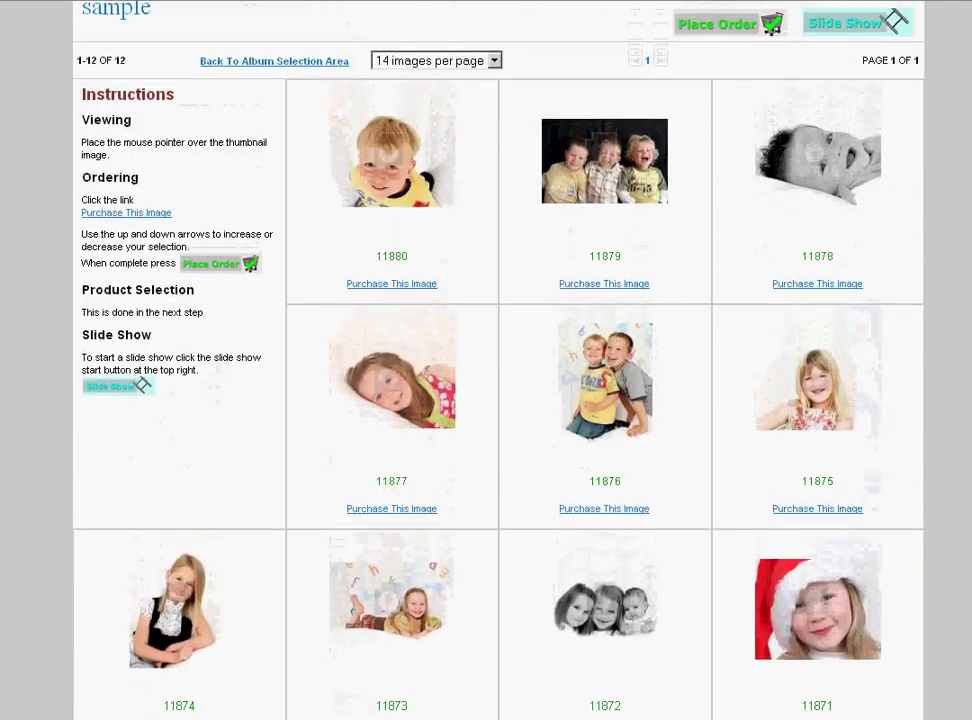
pyautogui.scroll(1, 480, 360)
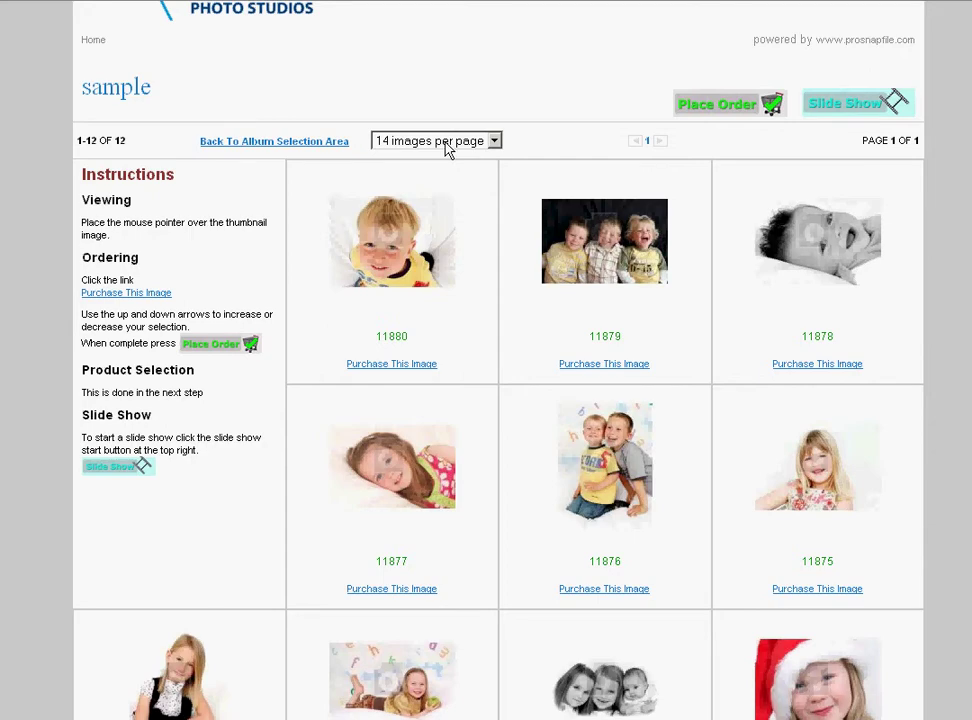
# Keep 14 images per page in the sample album, then return to the Album Selection page.
pyautogui.click(494, 141)
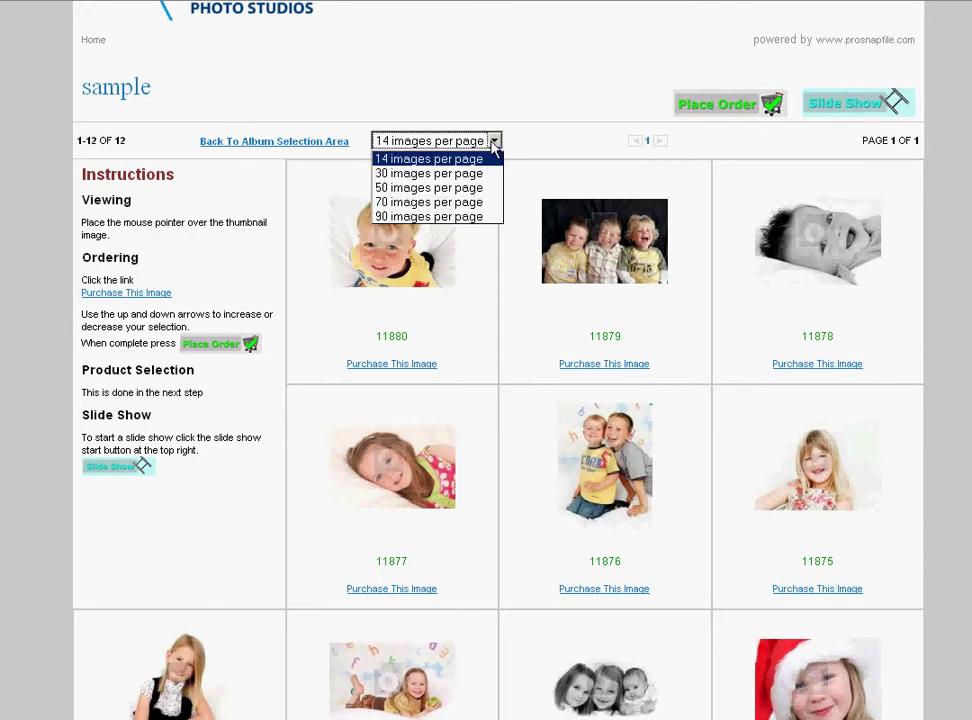
pyautogui.click(560, 106)
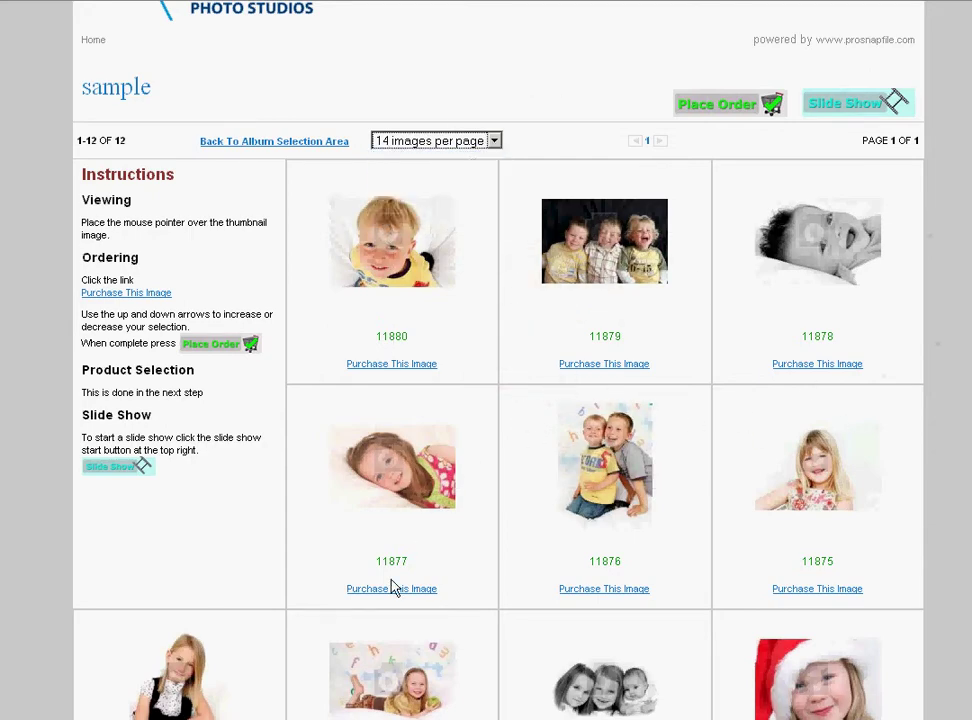
pyautogui.moveTo(382, 246)
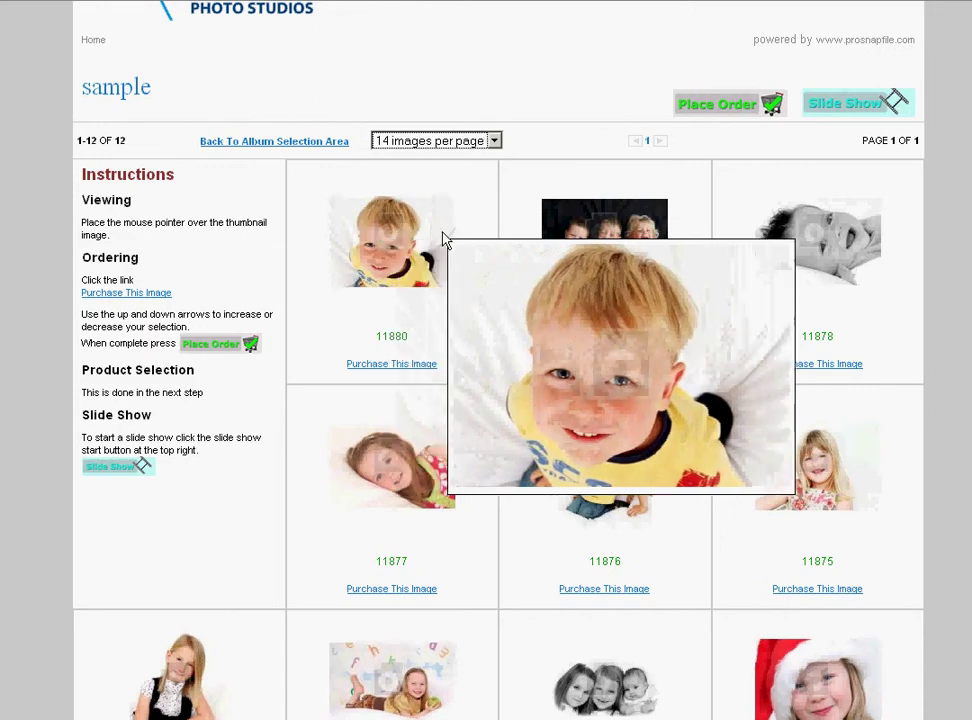
pyautogui.moveTo(827, 244)
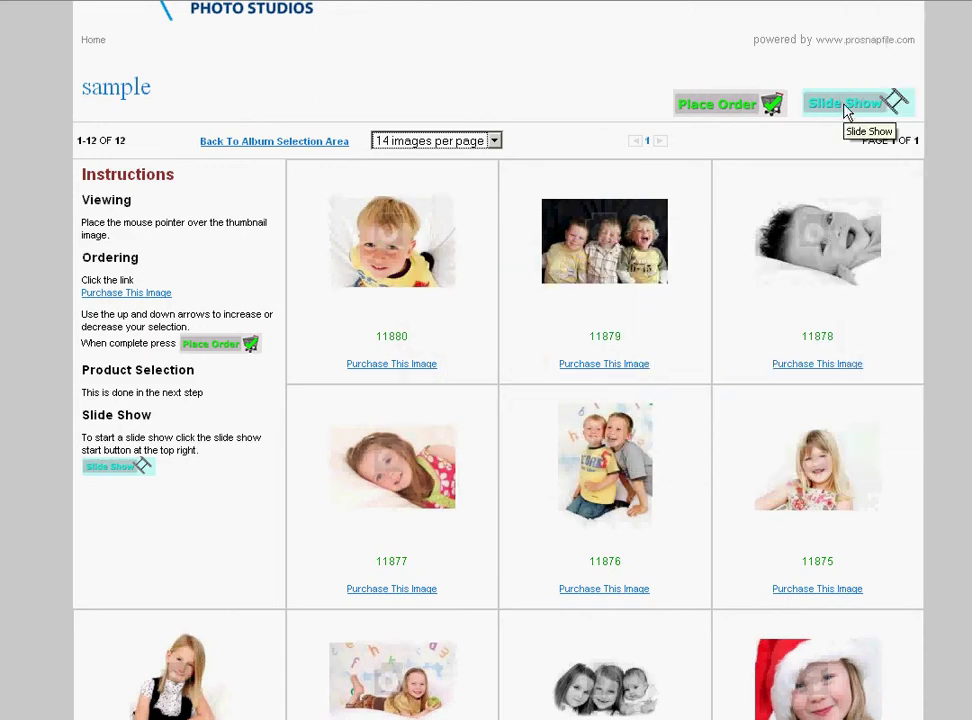
pyautogui.click(262, 148)
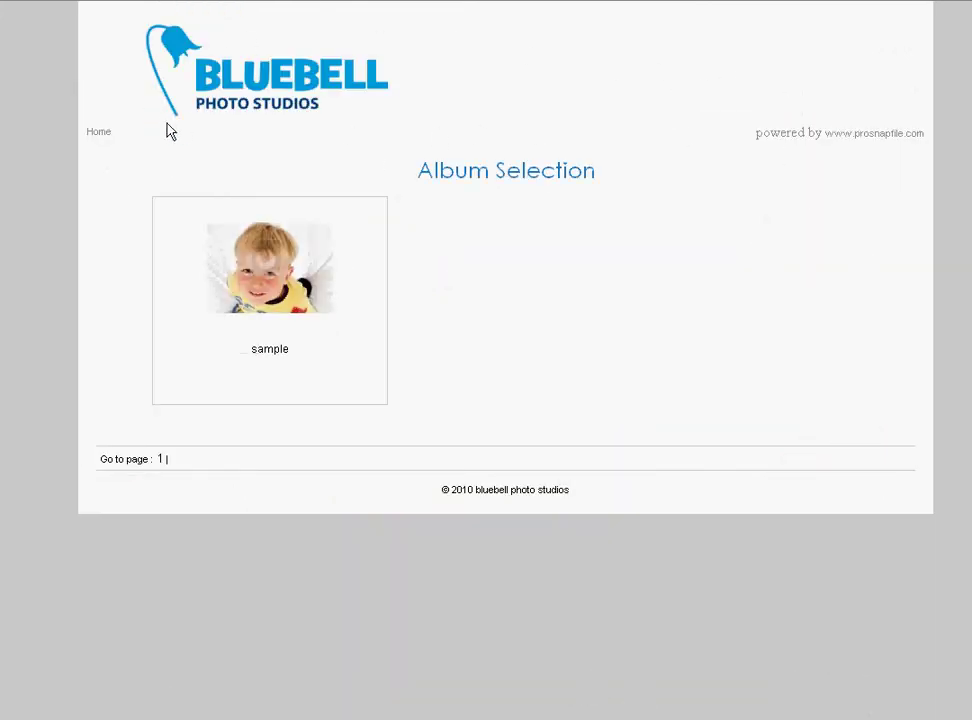
pyautogui.moveTo(323, 312); pyautogui.dragTo(618, 323)
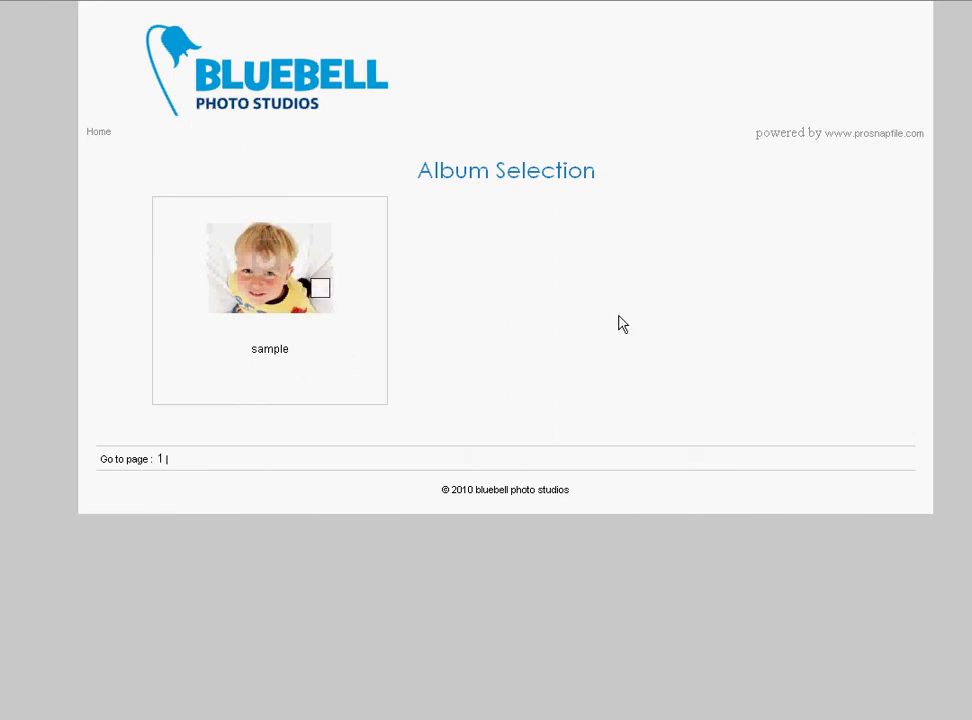